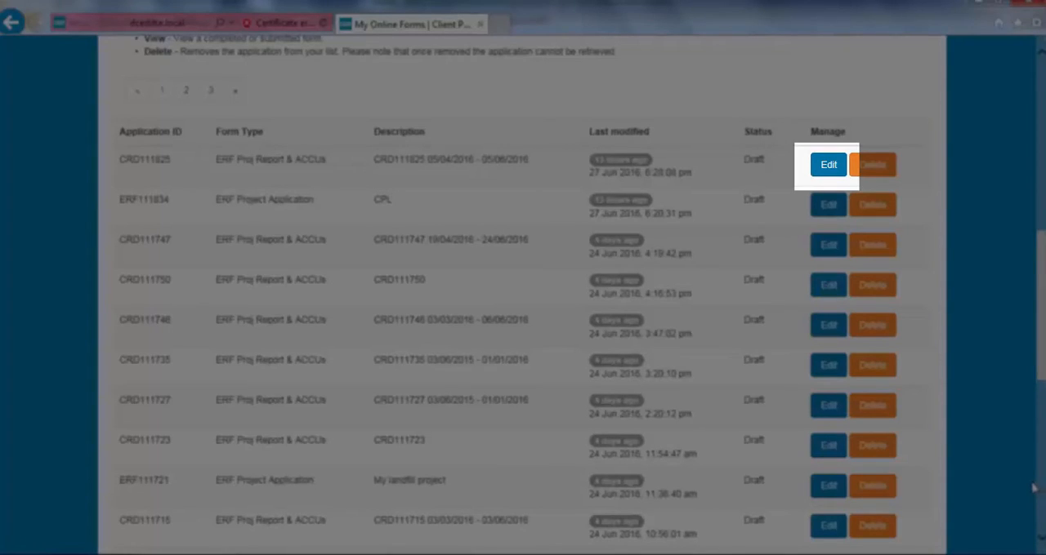
# Start a new ERF Project Report and Crediting Application from the online forms catalogue
pyautogui.scroll(5, 1026, 184)
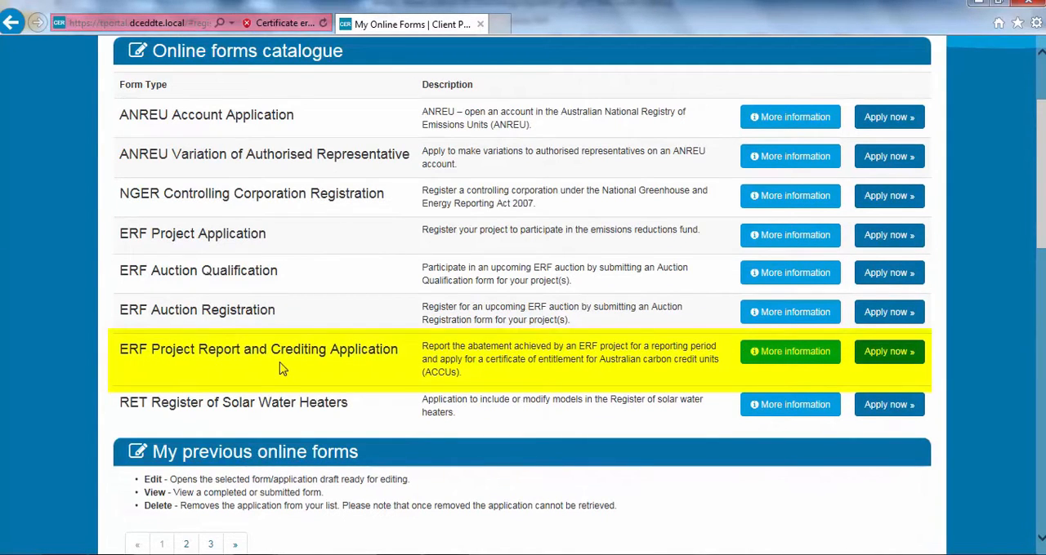
pyautogui.click(881, 357)
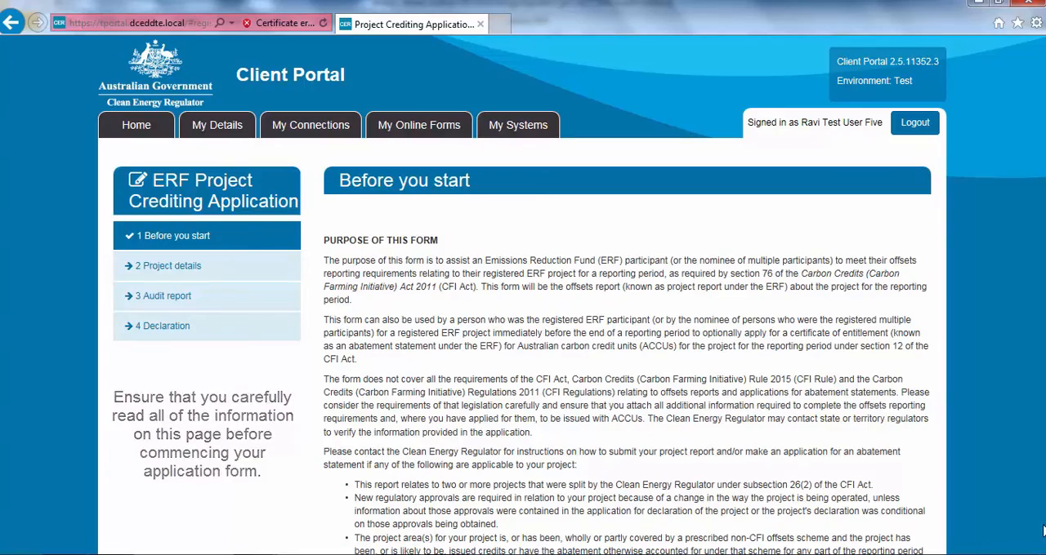
# Read through the form's purpose, instructions, crediting, due date and audit information, and continue to the project details section
pyautogui.click(1040, 542)
pyautogui.scroll(-6, 1040, 542)
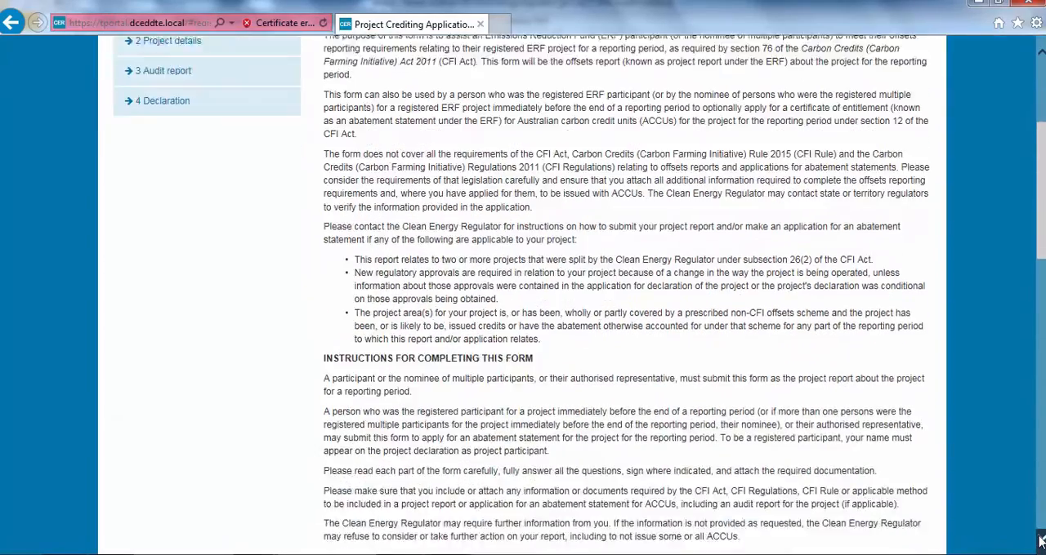
pyautogui.scroll(-6, 1040, 543)
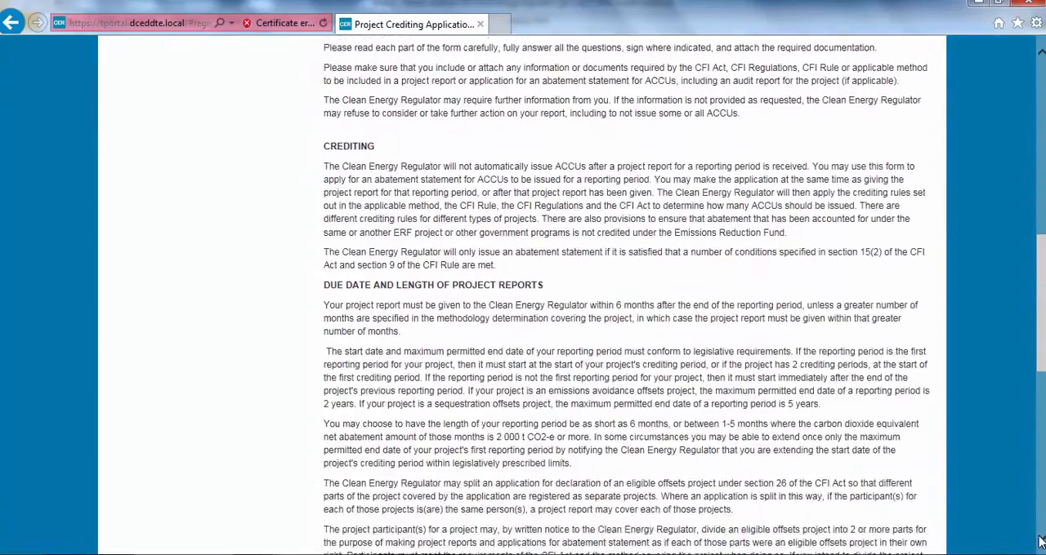
pyautogui.scroll(-4, 1040, 542)
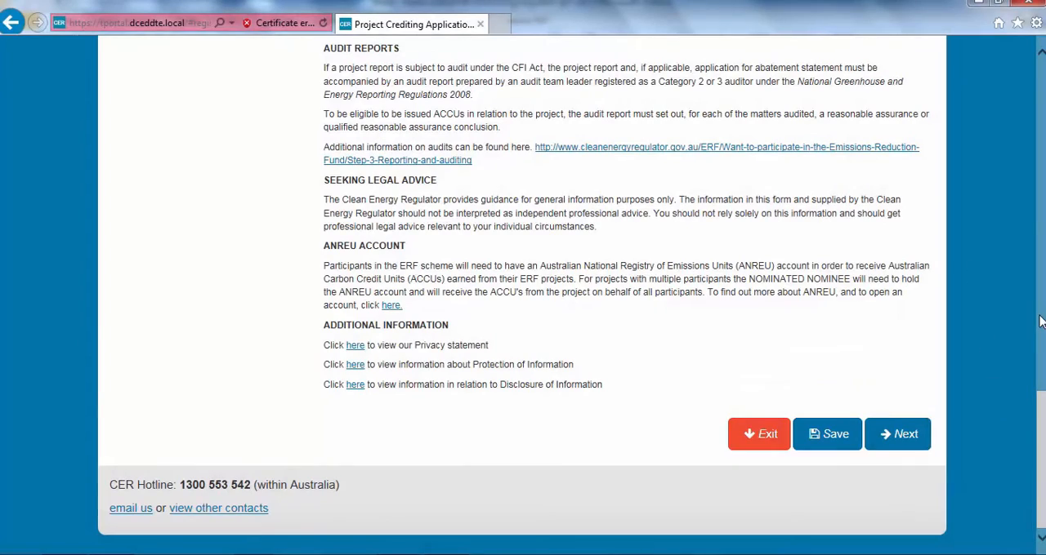
pyautogui.click(1039, 84)
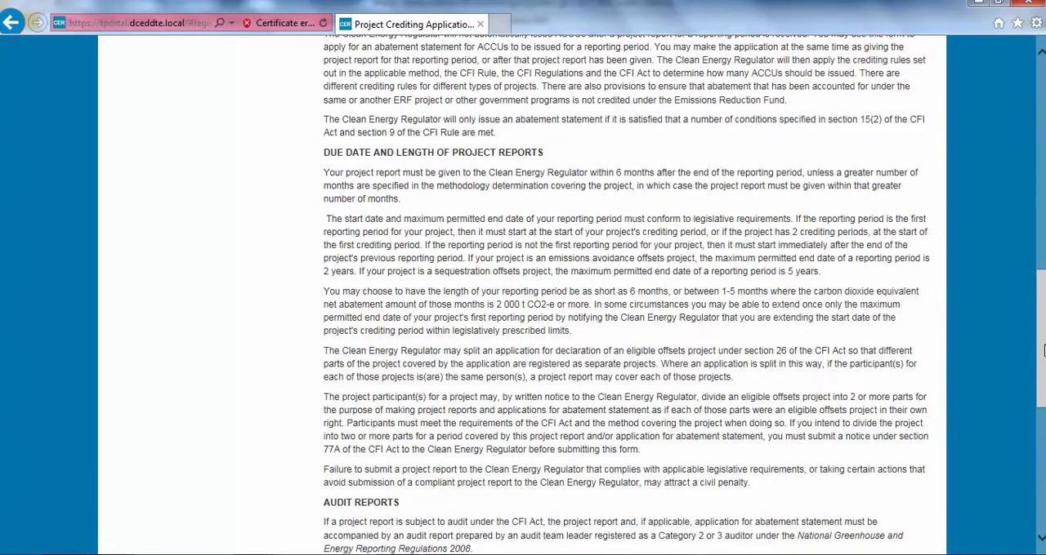
pyautogui.click(1040, 537)
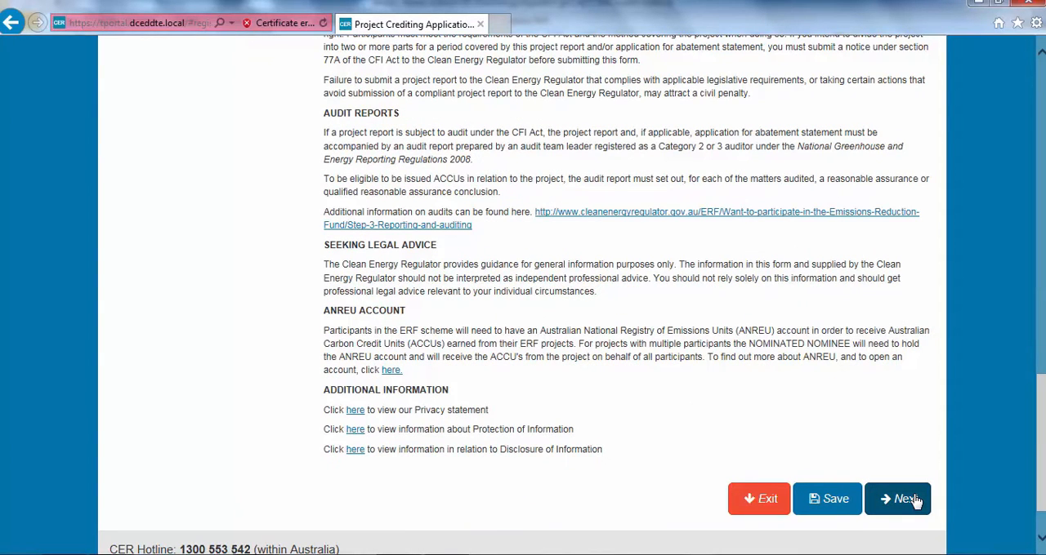
pyautogui.click(913, 501)
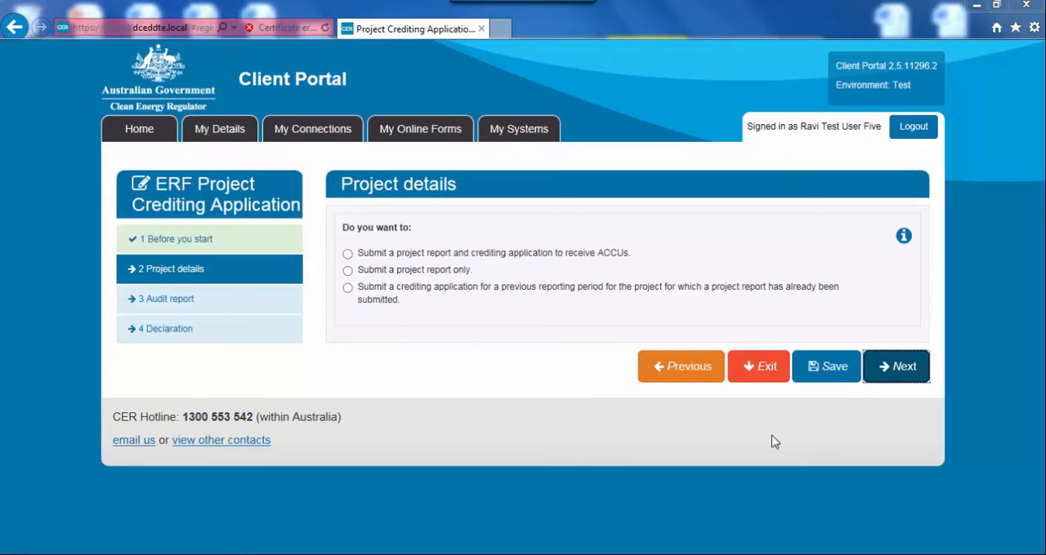
# Choose to submit a project report and crediting application to receive ACCUs, and select My Landfill Project as the ERF project
pyautogui.click(348, 255)
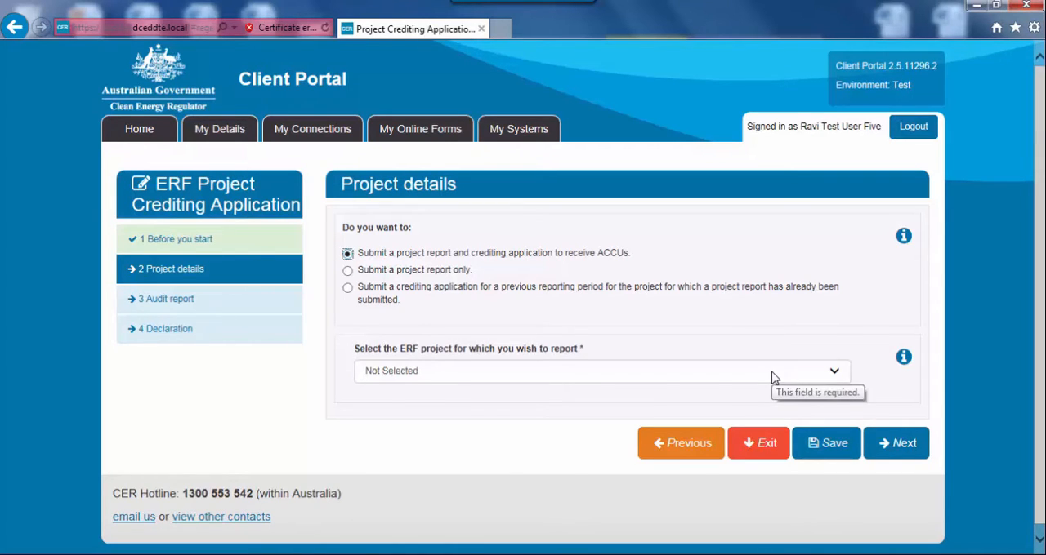
pyautogui.click(774, 378)
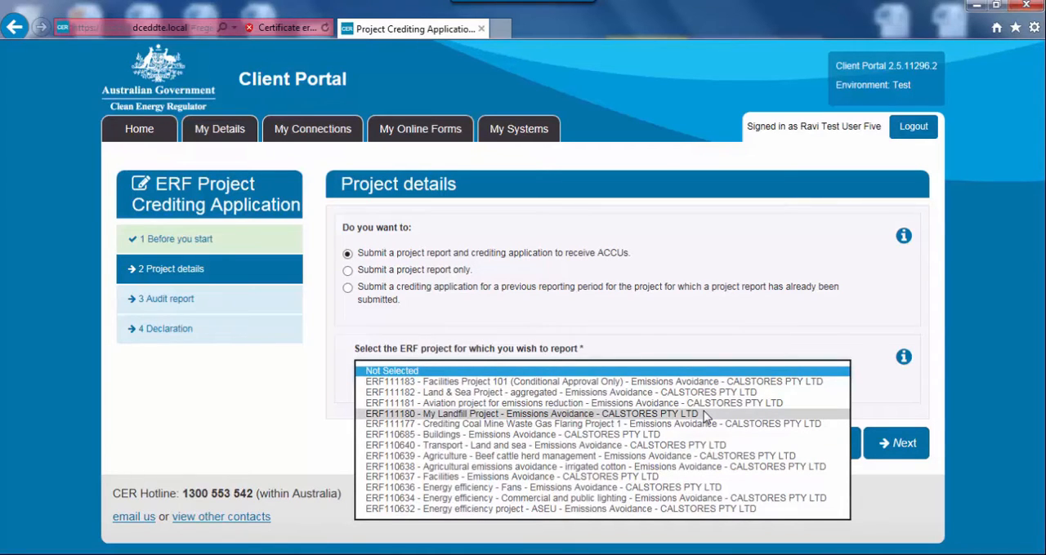
pyautogui.click(703, 414)
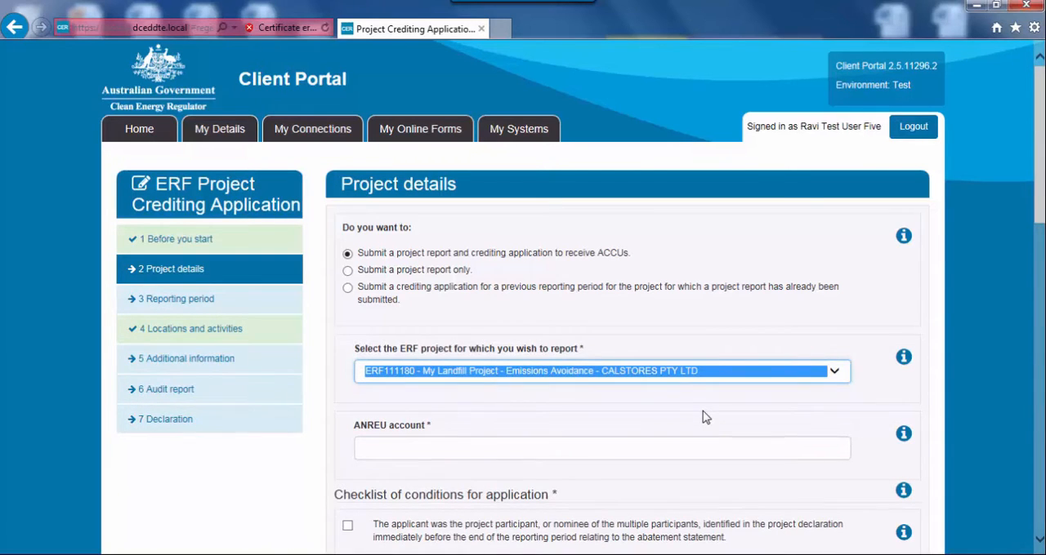
# Look over the checklist of conditions and enter the ANREU account number for the project
pyautogui.scroll(-2, 703, 415)
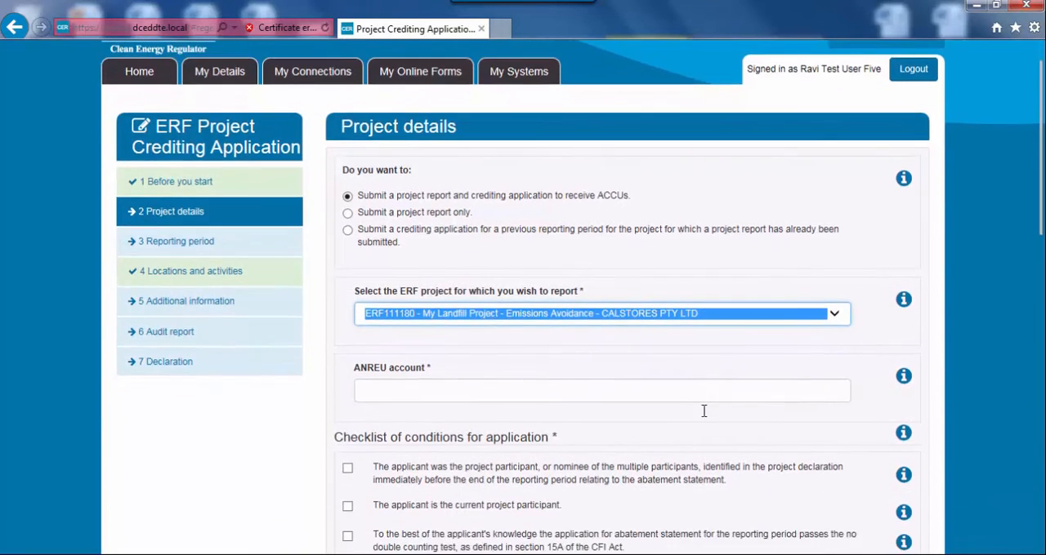
pyautogui.scroll(-3, 703, 412)
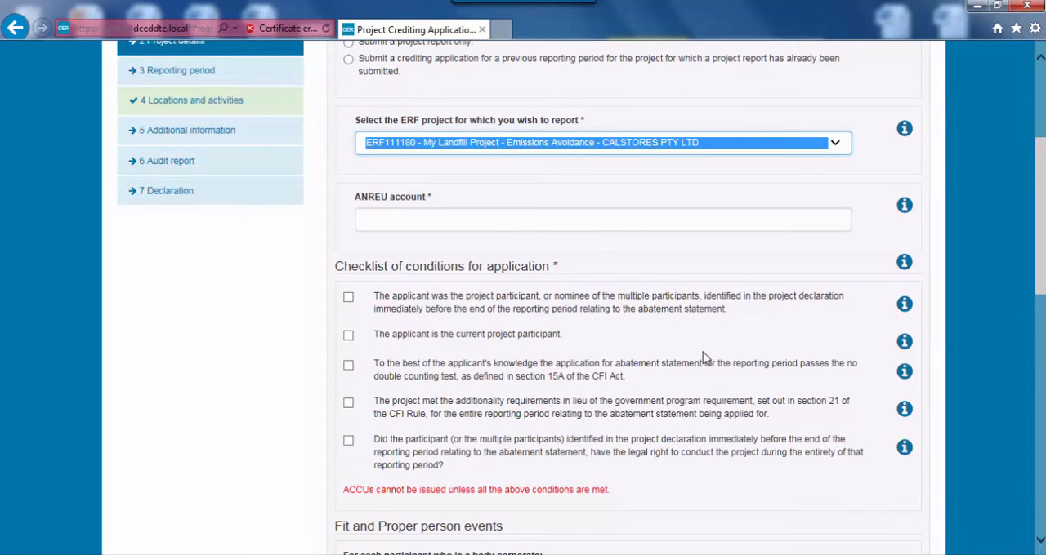
pyautogui.scroll(-3, 703, 357)
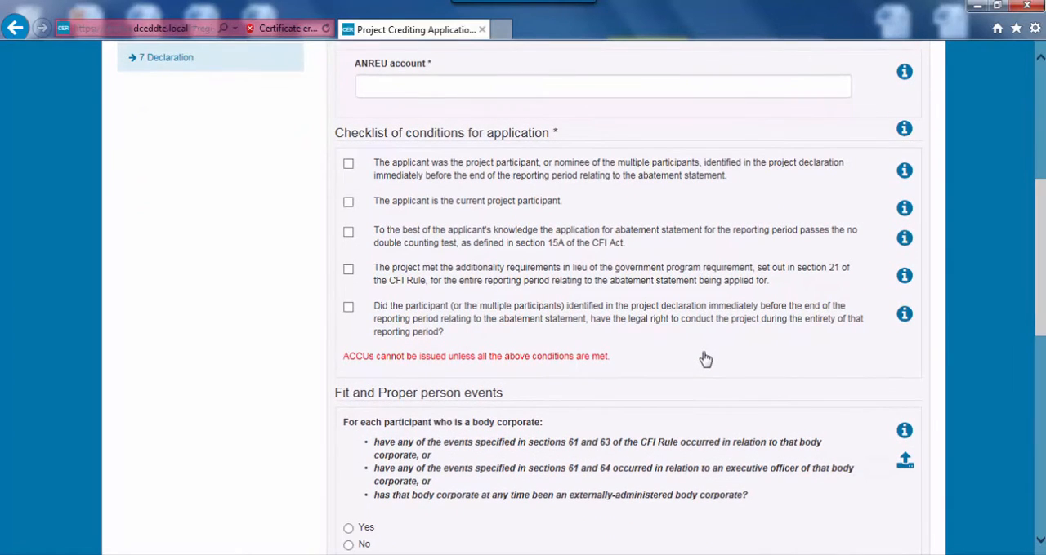
pyautogui.scroll(2, 705, 359)
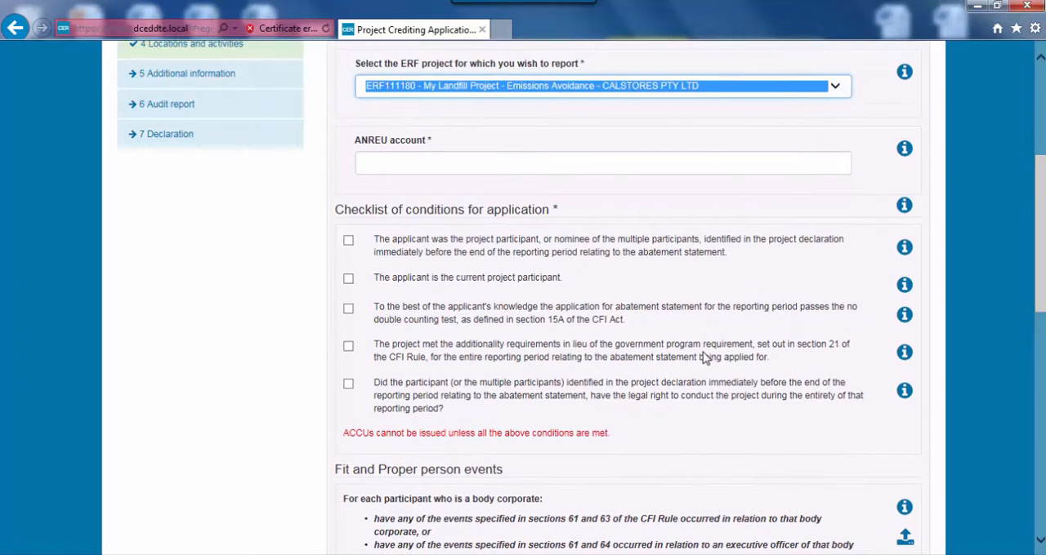
pyautogui.scroll(-2, 702, 357)
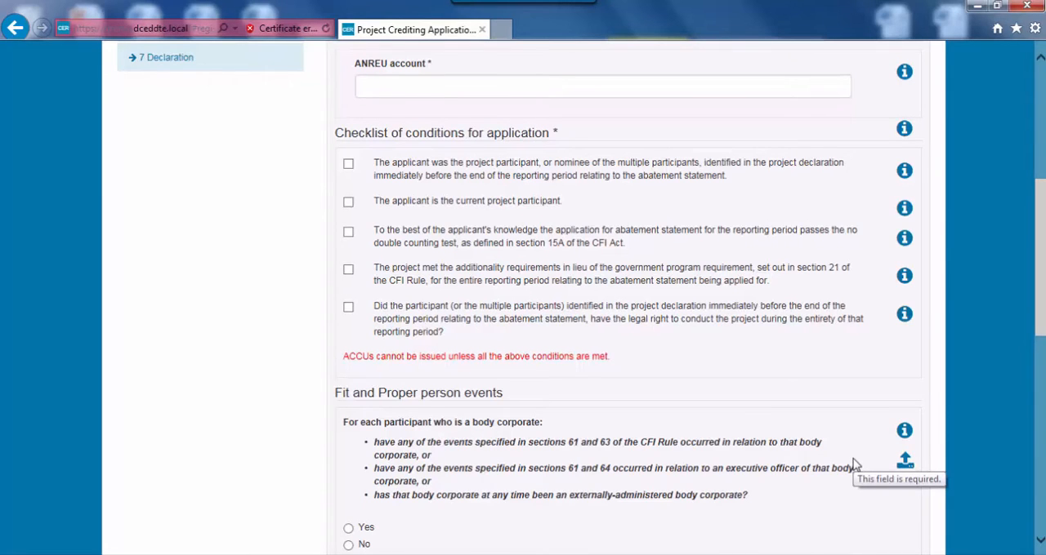
pyautogui.scroll(1, 853, 464)
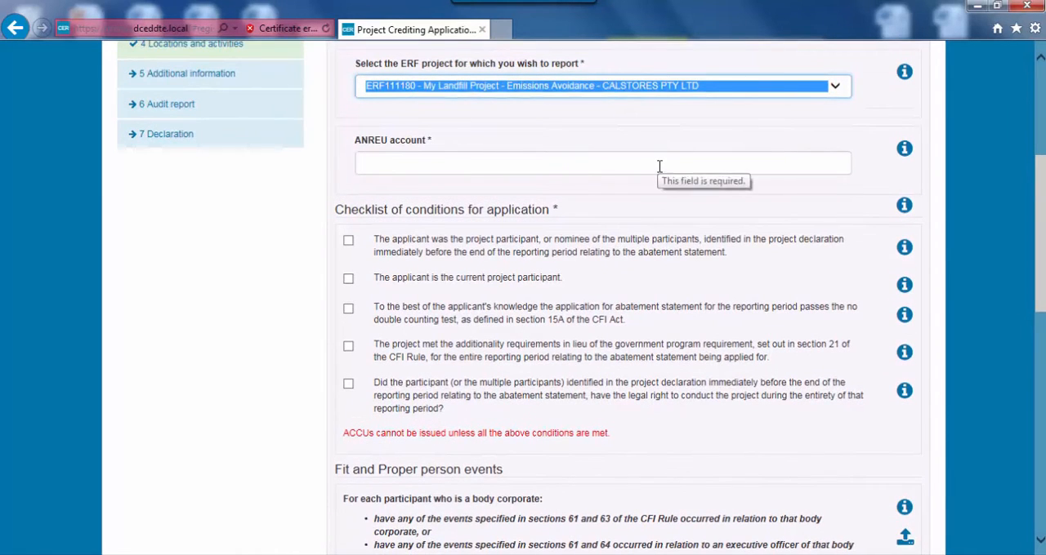
pyautogui.click(659, 166)
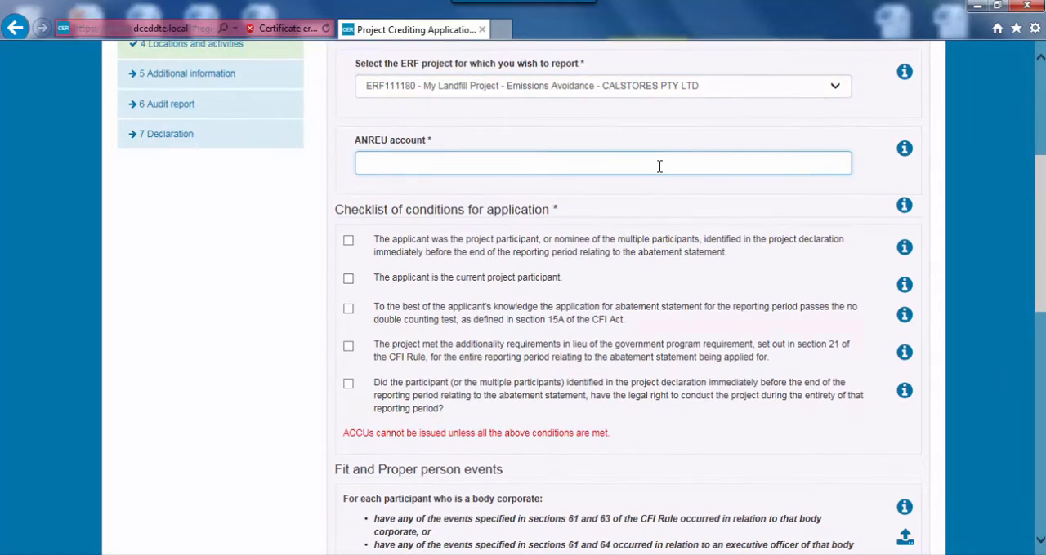
pyautogui.write('A')
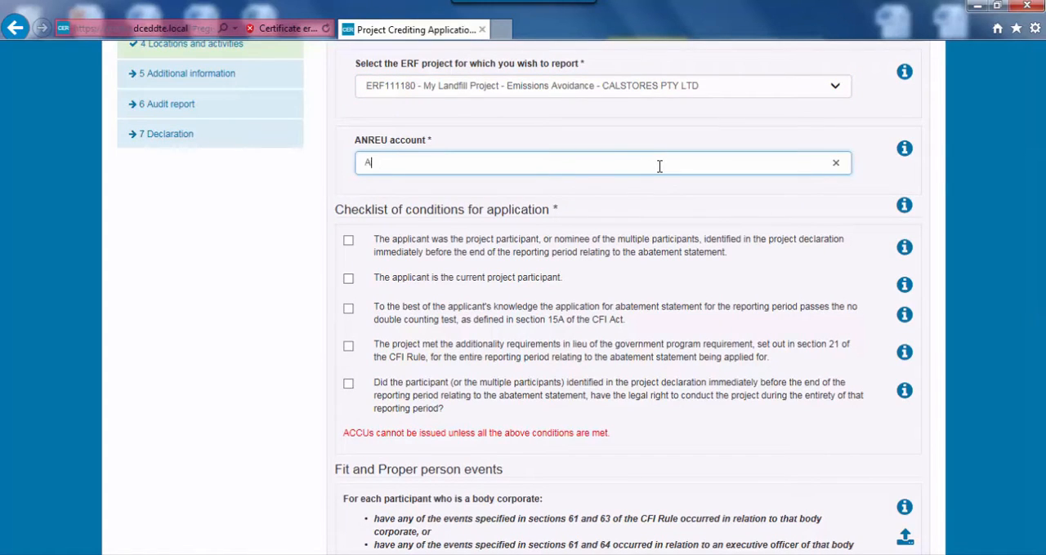
pyautogui.write('U-1234')
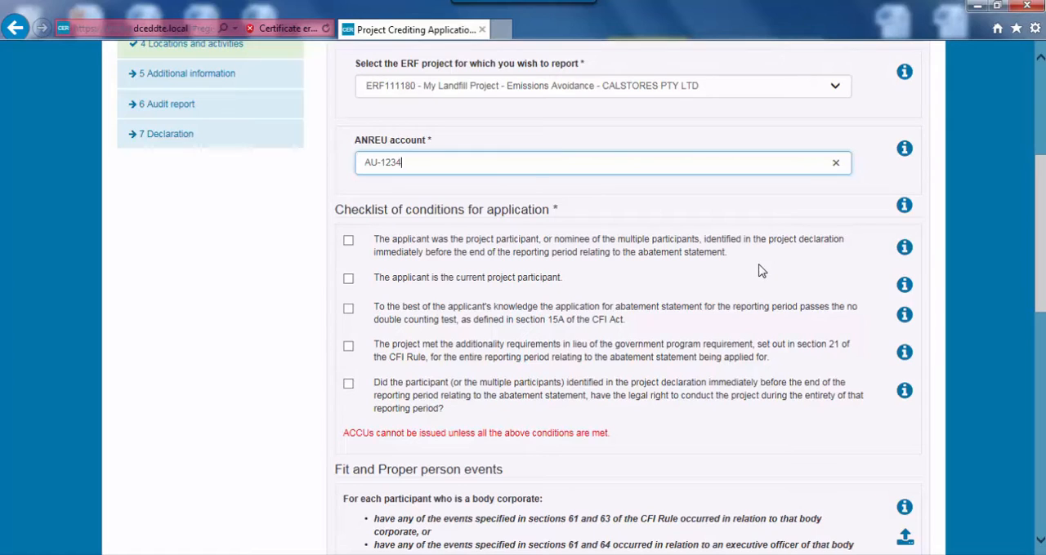
# Show the guidance for the first two checklist conditions and tick all five conditions for application
pyautogui.click(904, 249)
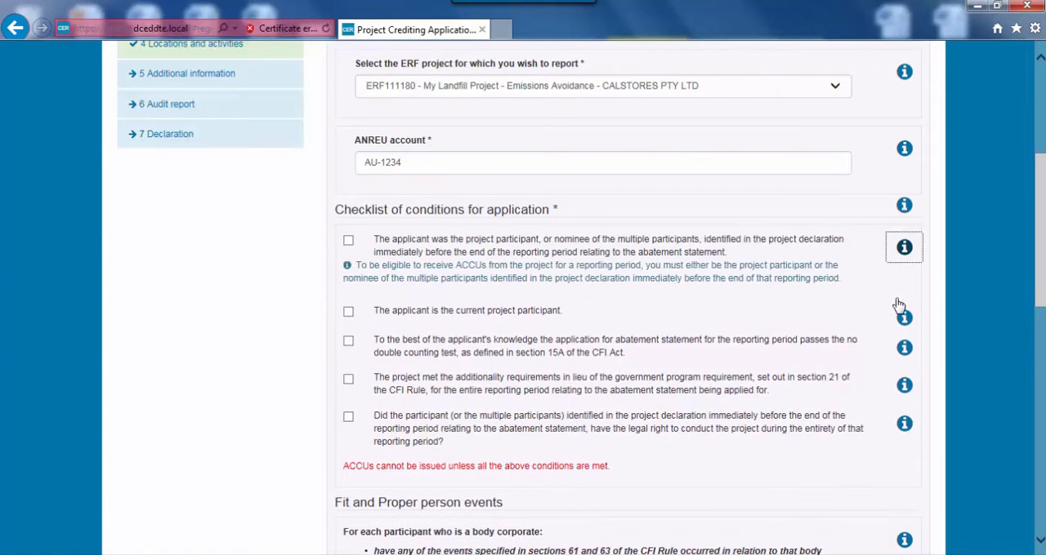
pyautogui.click(905, 310)
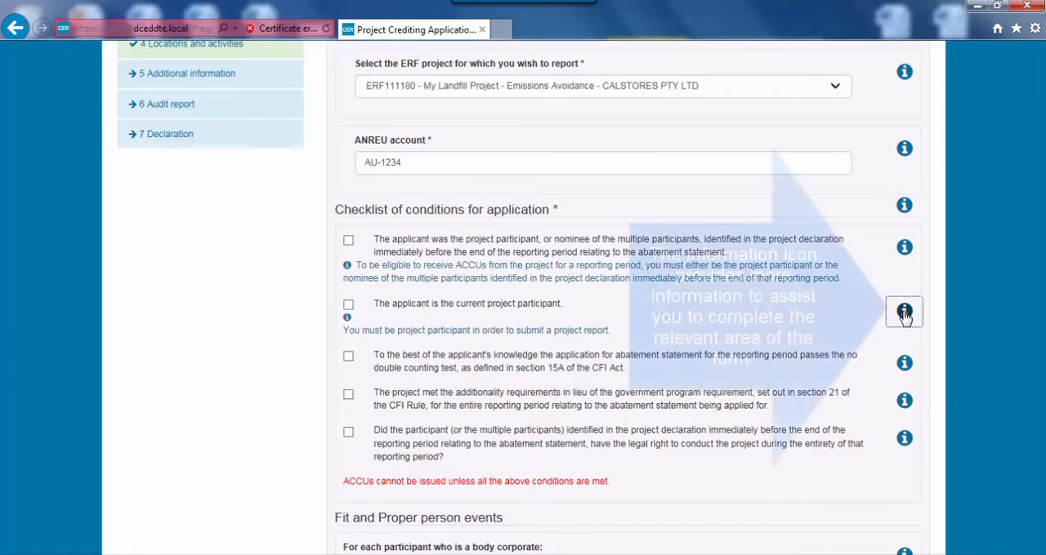
pyautogui.click(348, 240)
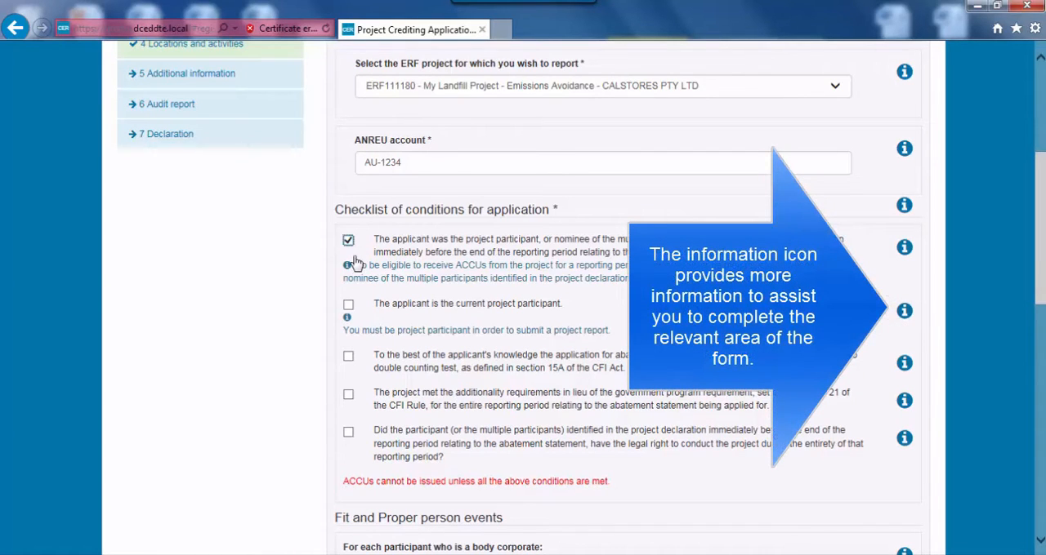
pyautogui.click(348, 304)
pyautogui.click(348, 356)
pyautogui.click(348, 395)
pyautogui.click(348, 432)
# Answer Yes to the body corporate question under Fit and Proper person events and enter "CHANGED CIRCUMSTANCES" as the explanation
pyautogui.scroll(-5, 635, 369)
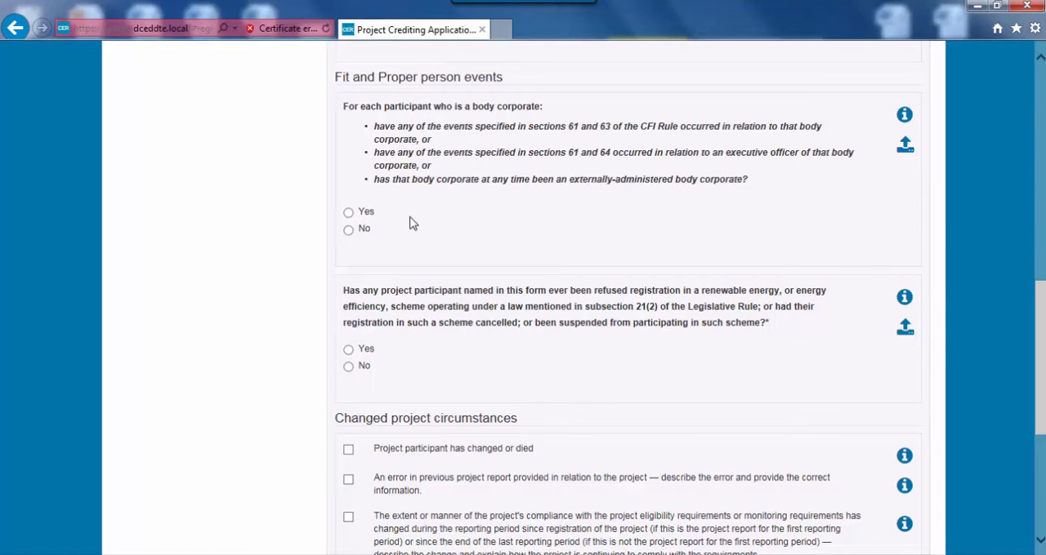
pyautogui.click(349, 213)
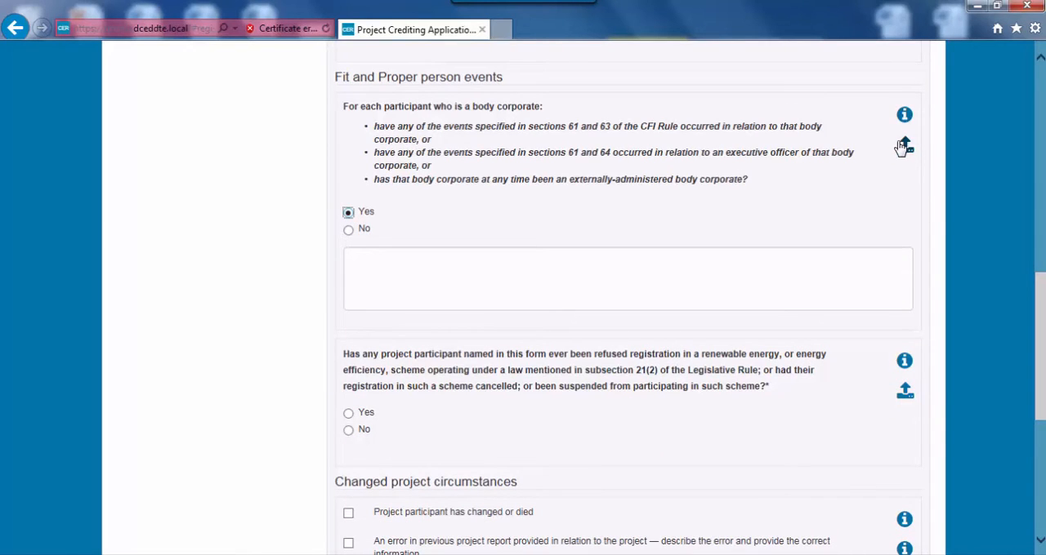
pyautogui.click(709, 255)
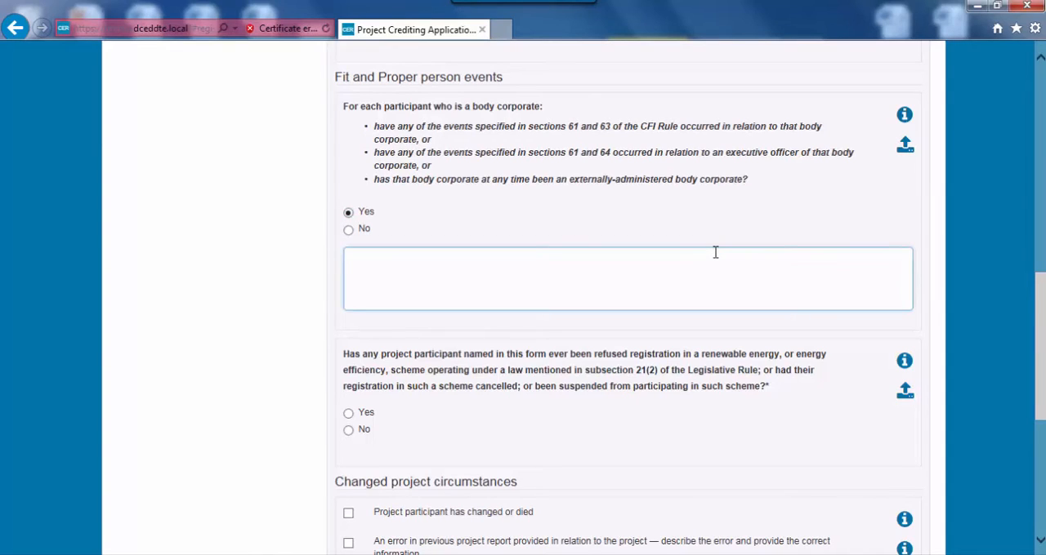
pyautogui.write('CHANGED C')
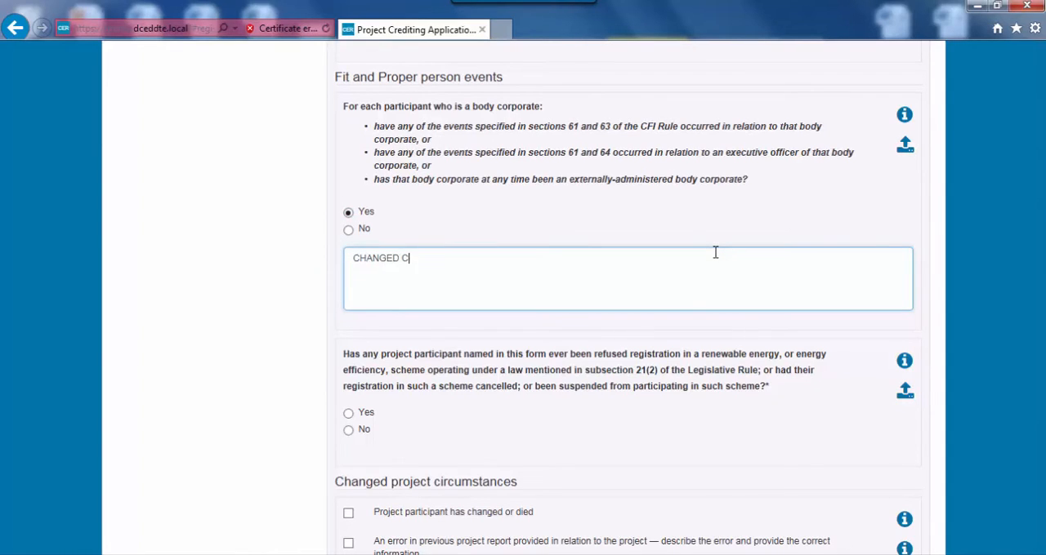
pyautogui.write('IRCUMSTANCES')
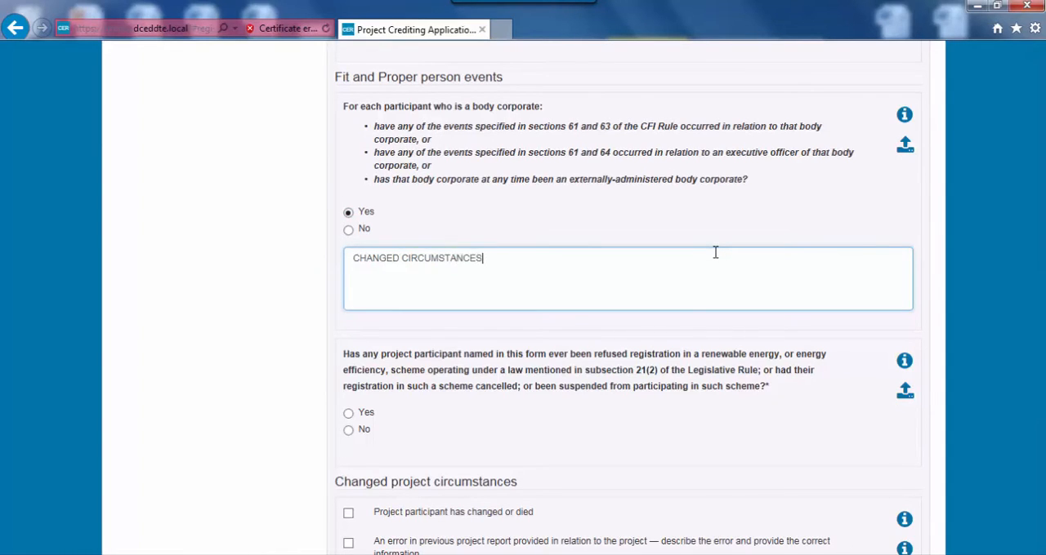
# Upload FPP details.docx as the supporting document for the body corporate question and close the upload dialog
pyautogui.click(905, 149)
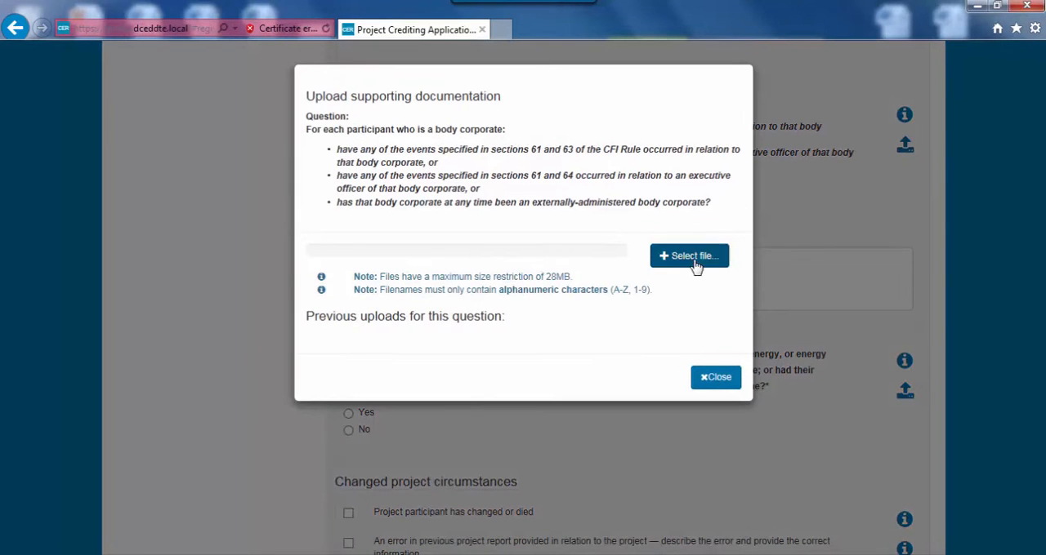
pyautogui.click(693, 258)
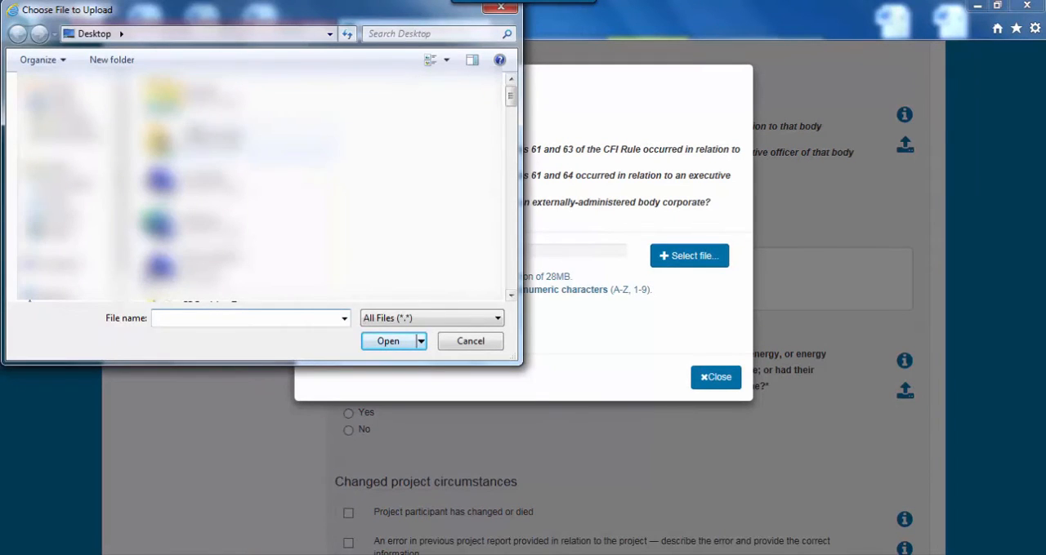
pyautogui.scroll(-5, 261, 188)
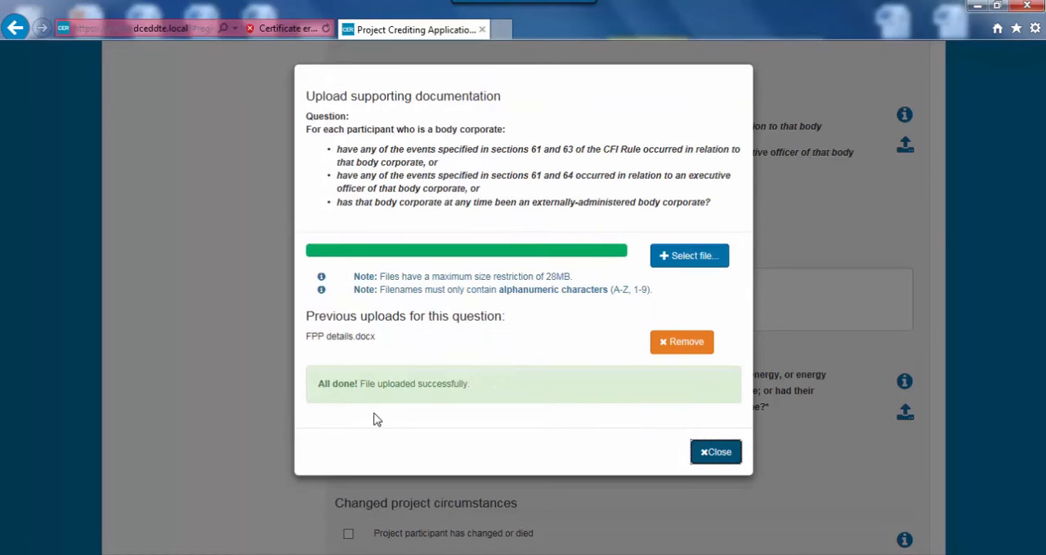
pyautogui.click(715, 452)
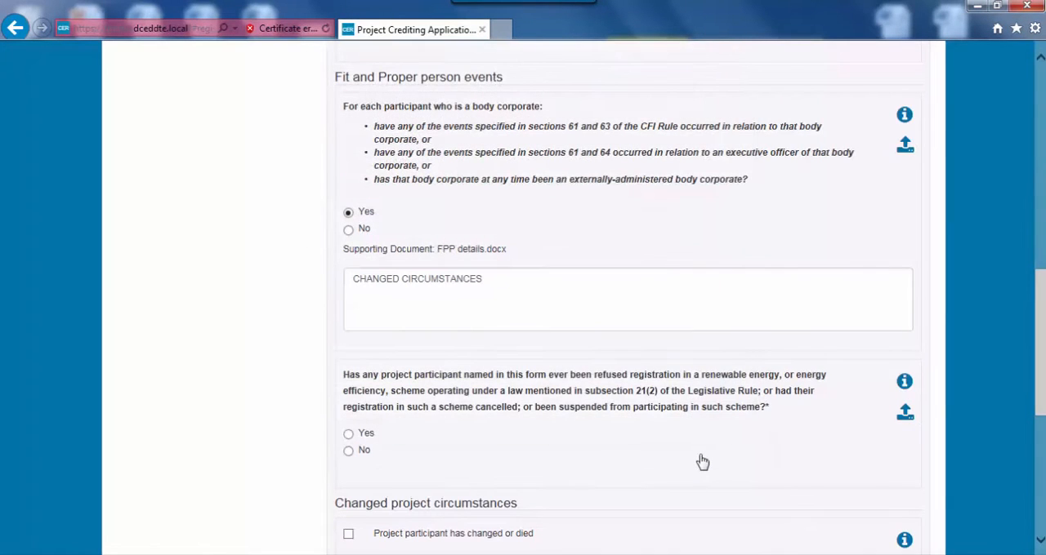
# Answer No to the refused, cancelled or suspended scheme registration question and review the changed project circumstances options
pyautogui.scroll(-1, 768, 451)
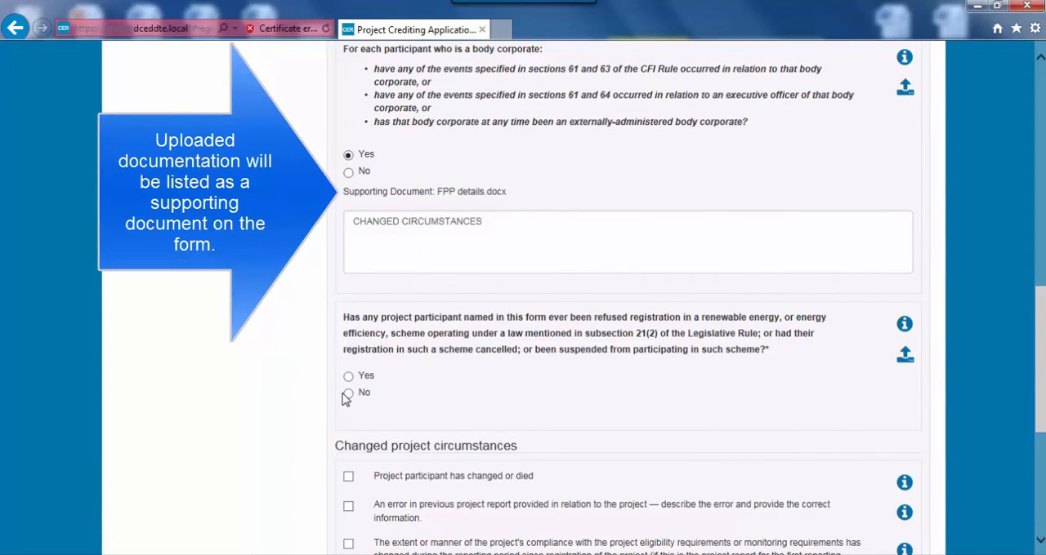
pyautogui.click(347, 394)
pyautogui.scroll(-4, 502, 413)
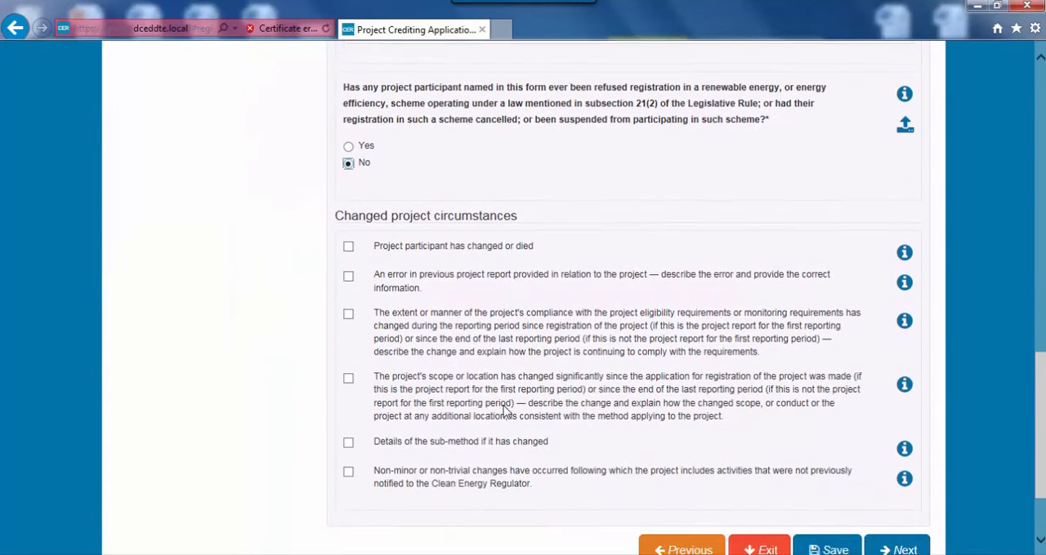
pyautogui.scroll(-1, 504, 413)
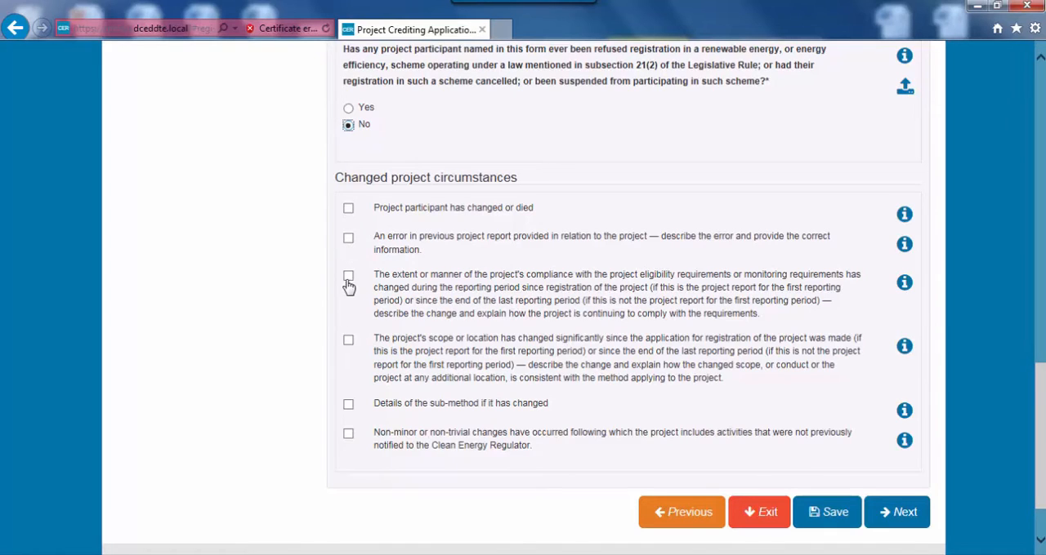
# Continue to the Reporting Period section and set the reporting period end date to 01/01/2016
pyautogui.click(907, 513)
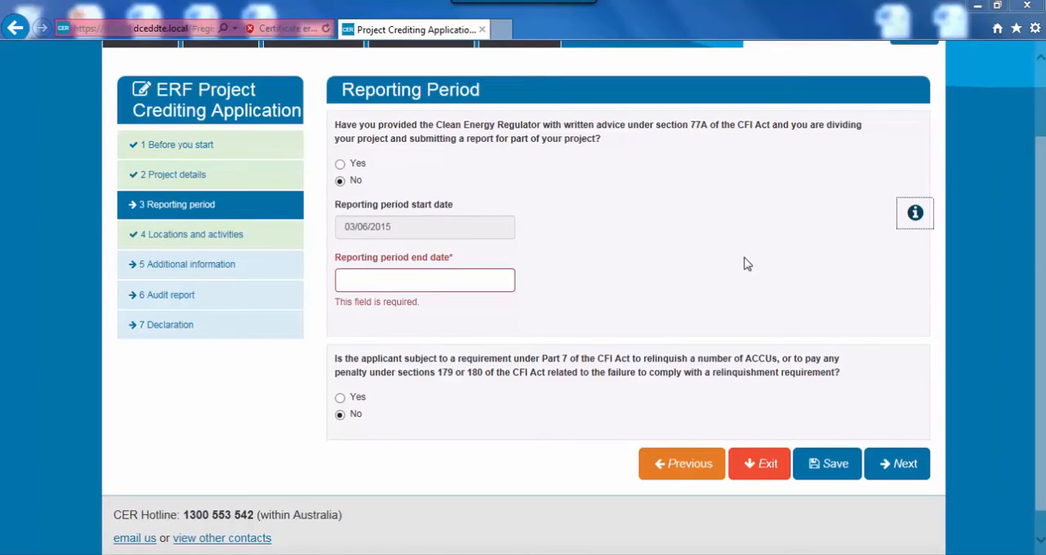
pyautogui.click(442, 282)
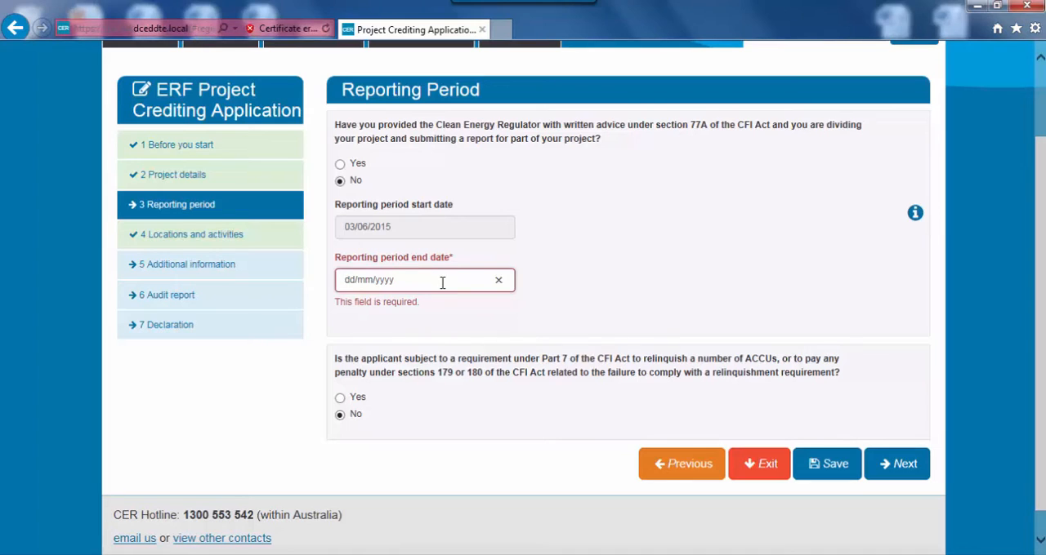
pyautogui.write('01/01/')
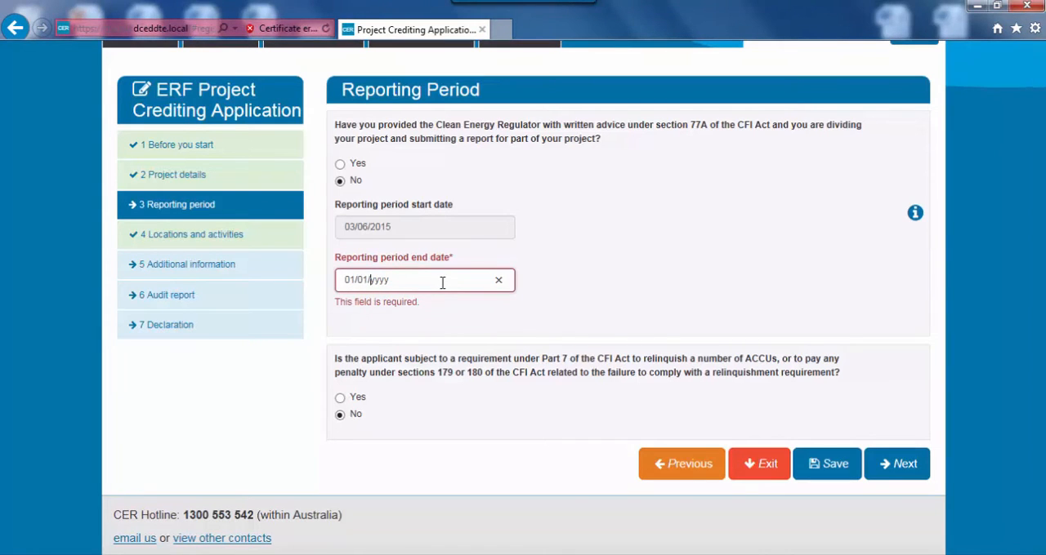
pyautogui.write('2016')
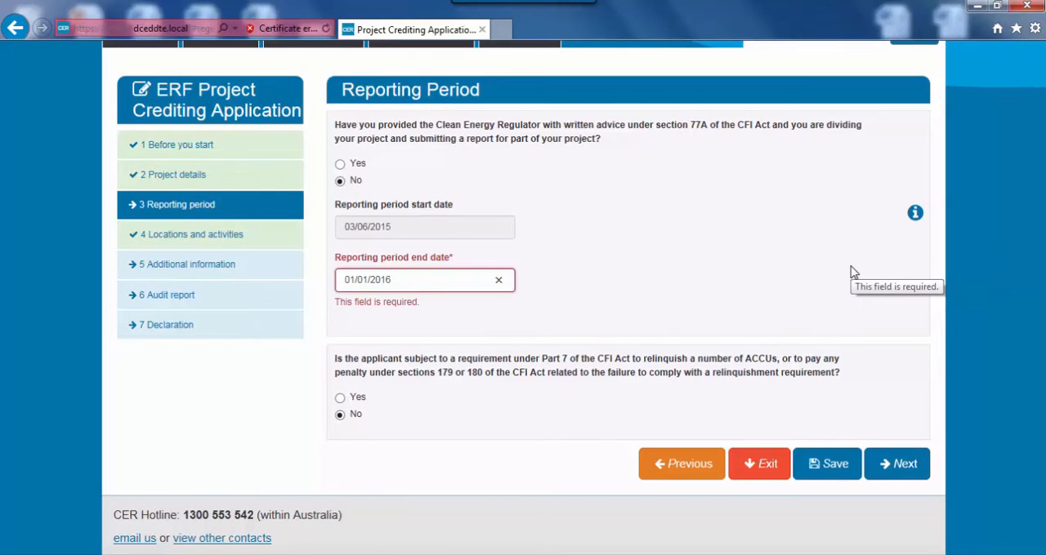
# Show the guidance on reporting period requirements and continue to the Locations and Activities section
pyautogui.click(915, 214)
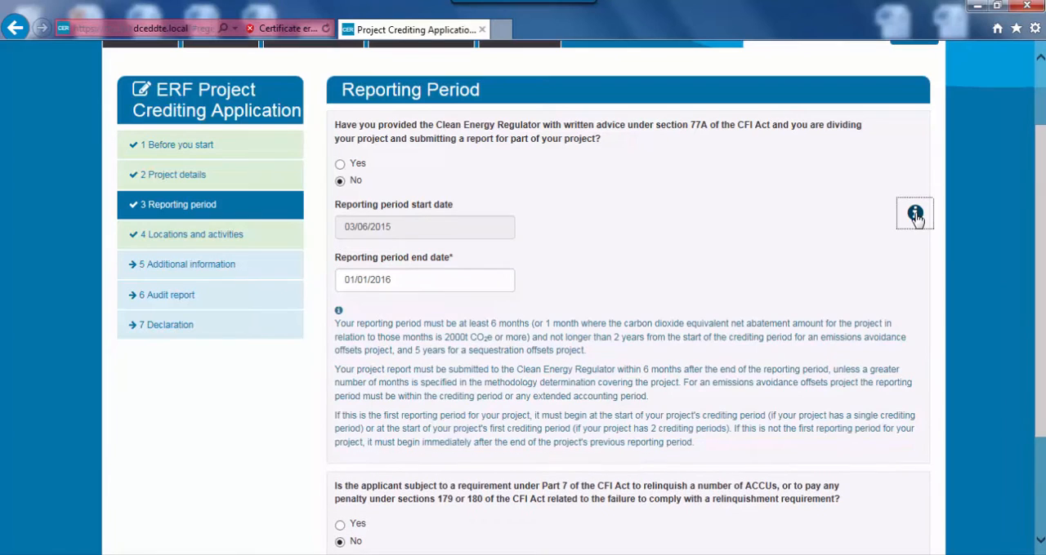
pyautogui.scroll(-2, 876, 278)
pyautogui.scroll(-1, 876, 277)
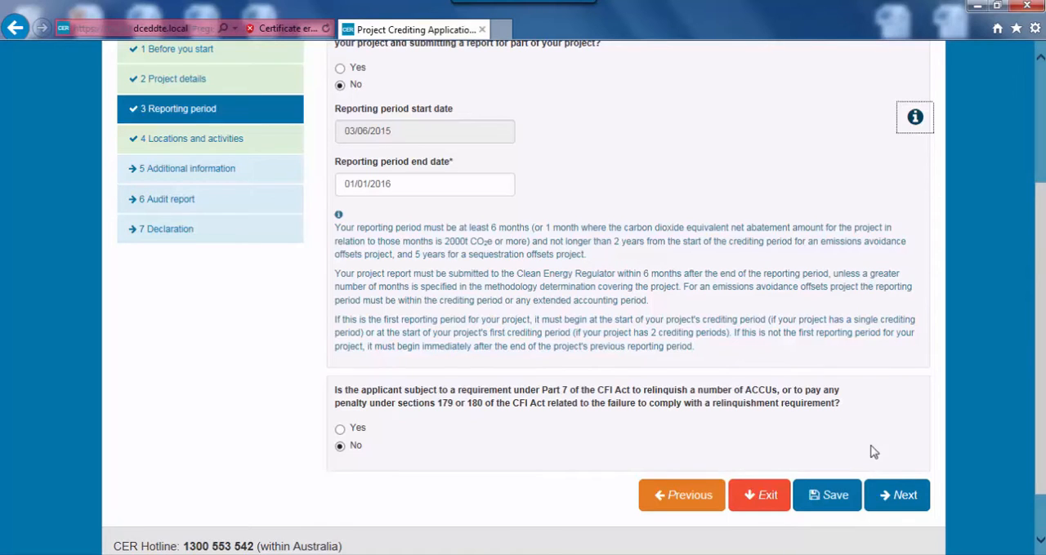
pyautogui.click(913, 497)
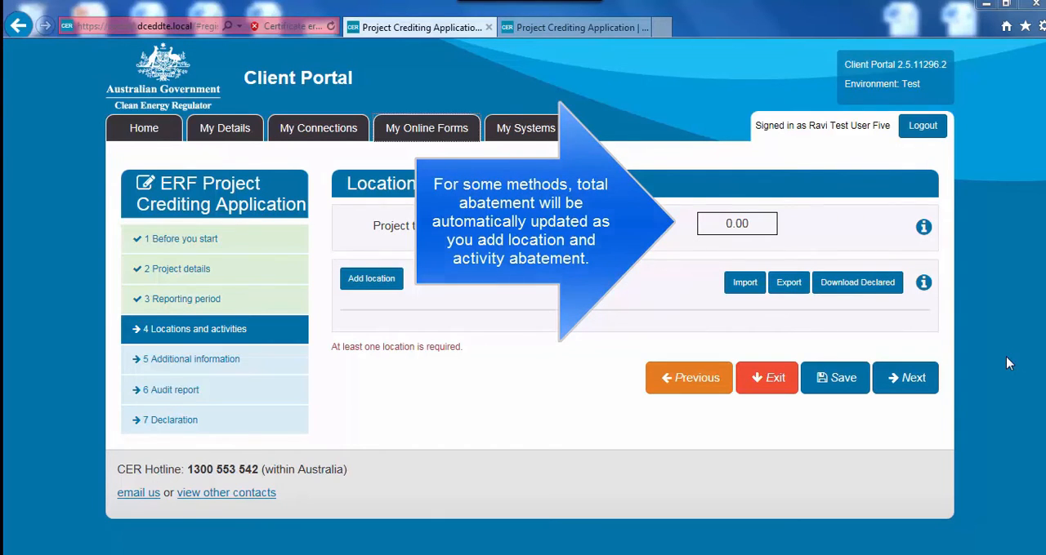
# Examine the manual total abatement field in the other open crediting application and return to the original one
pyautogui.click(585, 29)
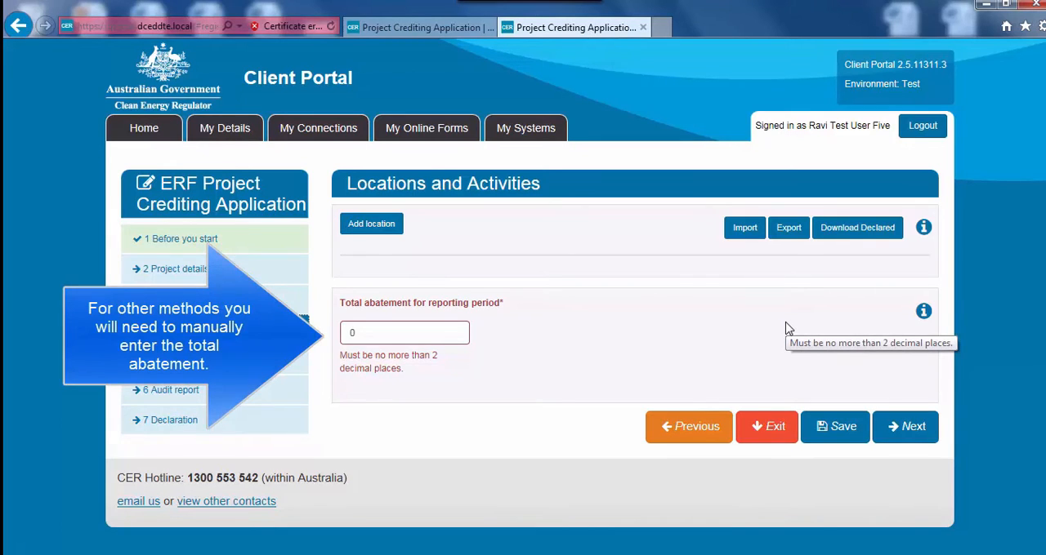
pyautogui.click(416, 27)
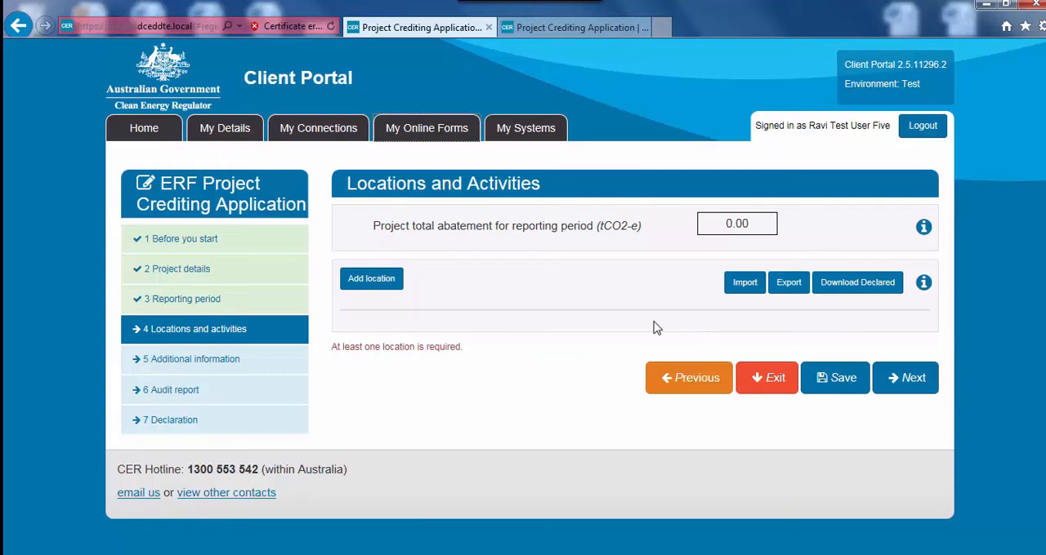
# Add a location with Individual as the purchaser type and "My landfill 1" as the reference number
pyautogui.click(384, 283)
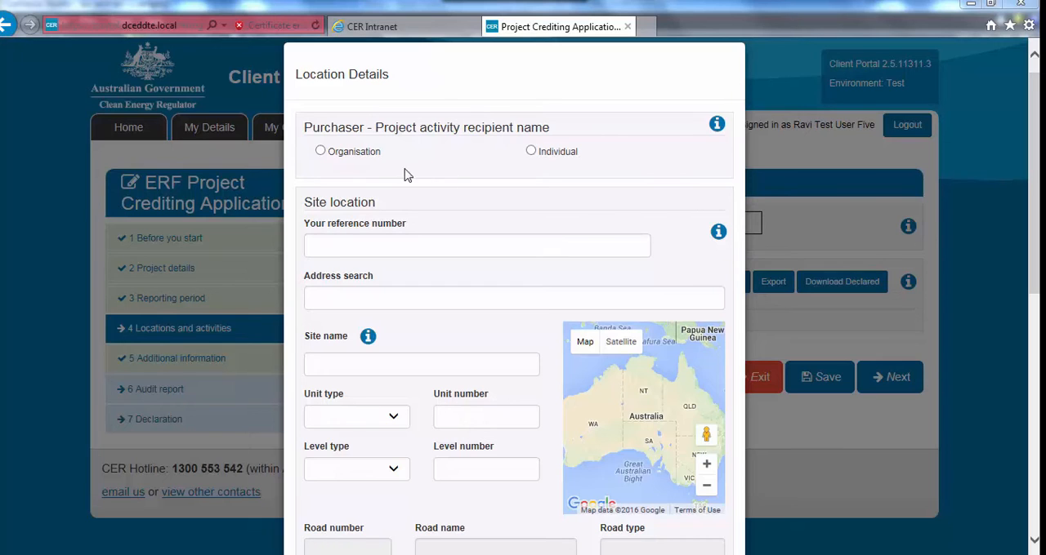
pyautogui.click(320, 152)
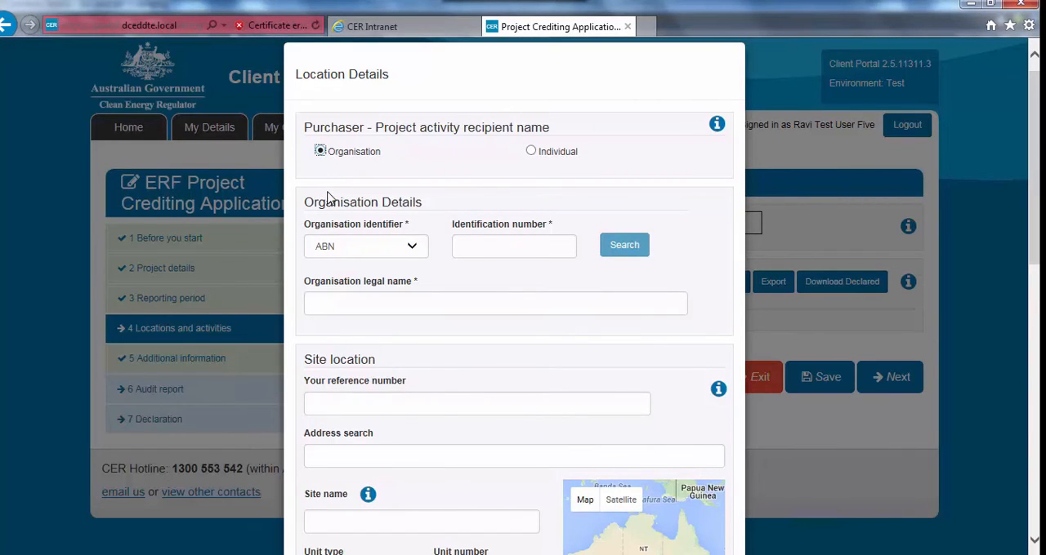
pyautogui.click(529, 151)
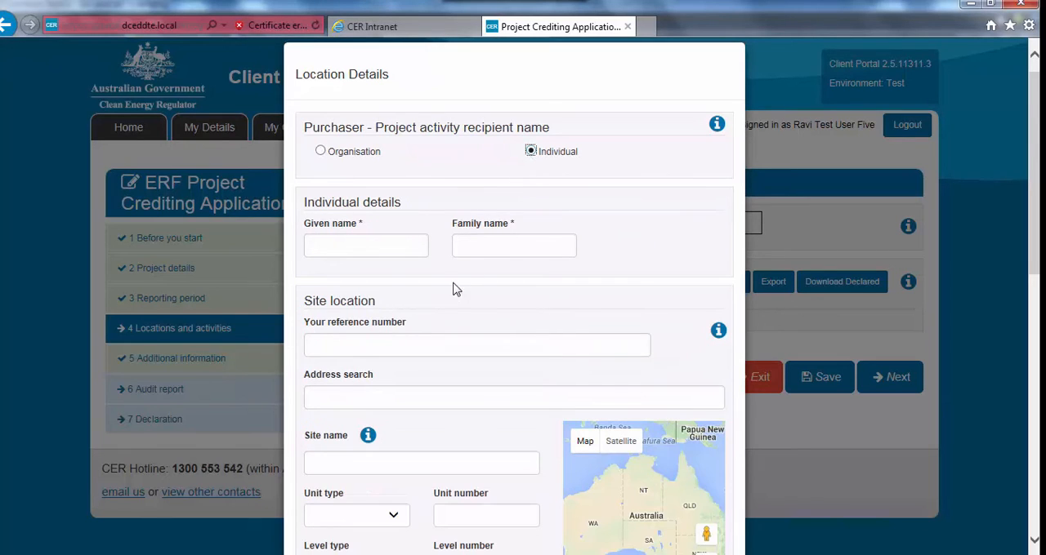
pyautogui.scroll(-1, 419, 350)
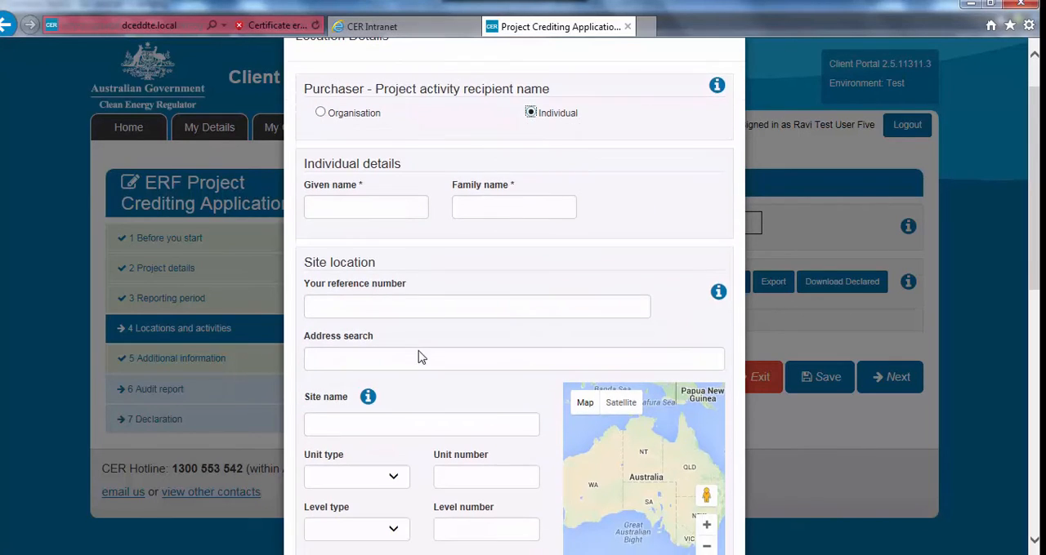
pyautogui.click(442, 309)
pyautogui.write('M')
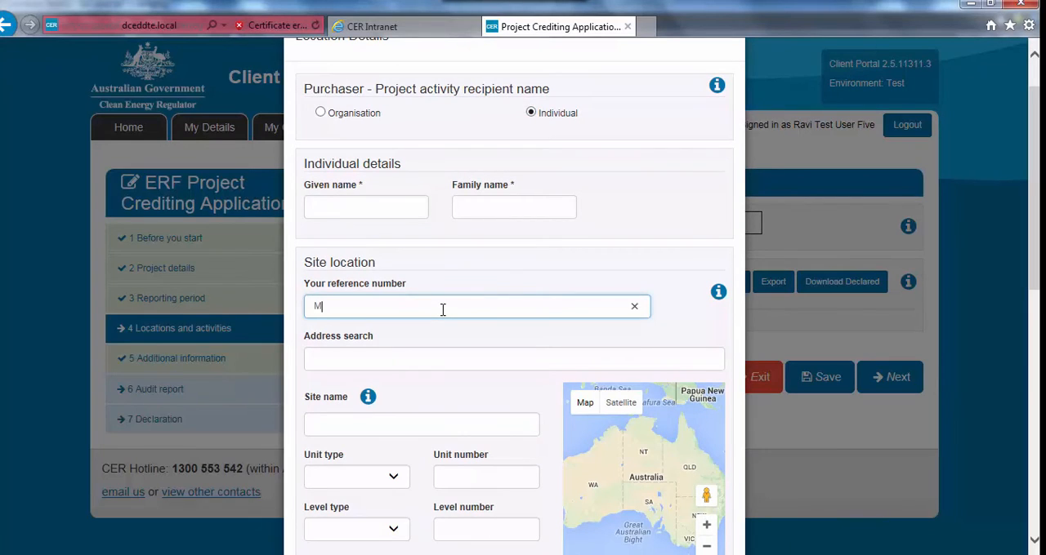
pyautogui.write('y landfill 1')
# Look up the site's street address in the address search and select the matching NSW 2283 address
pyautogui.click(436, 356)
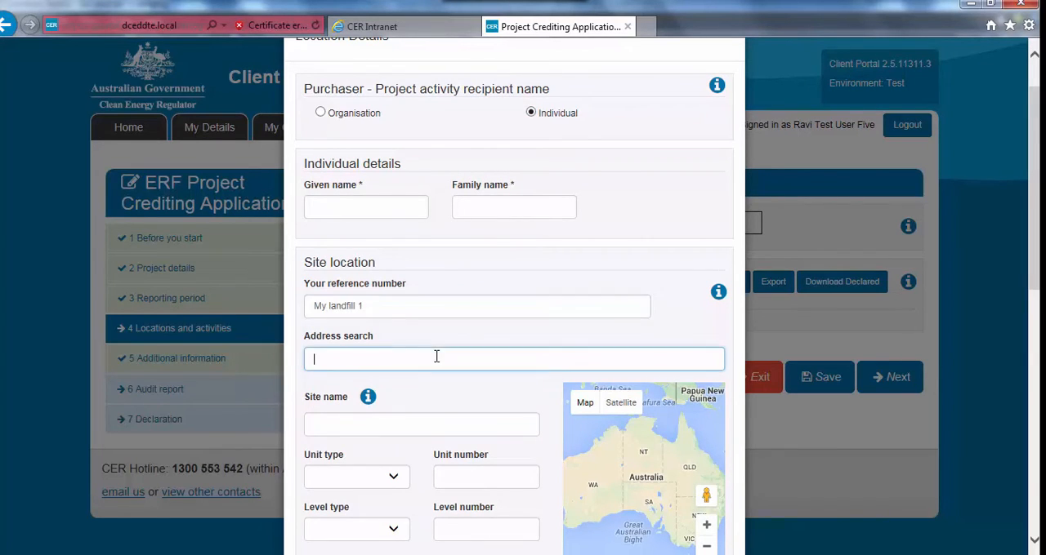
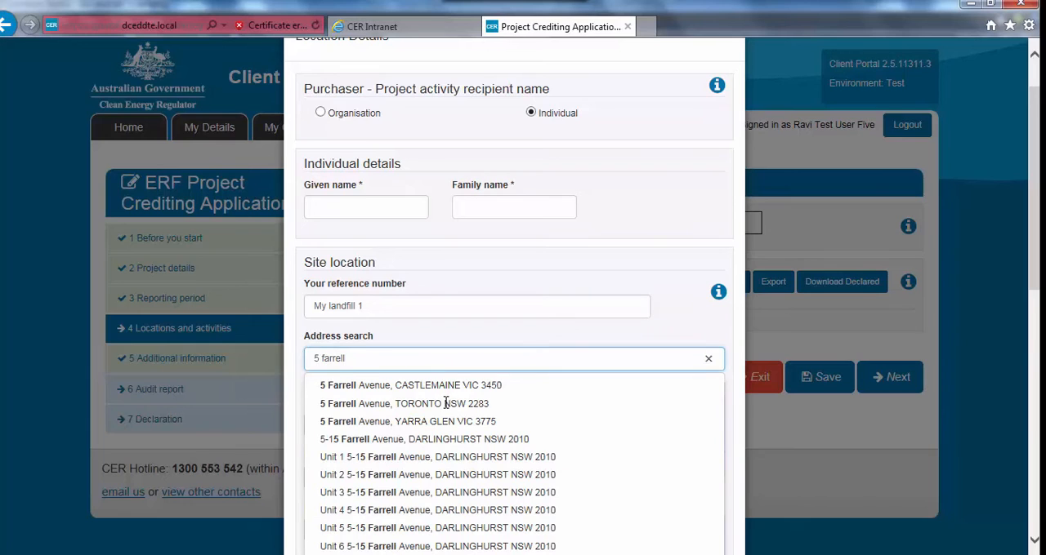
pyautogui.scroll(-1, 446, 402)
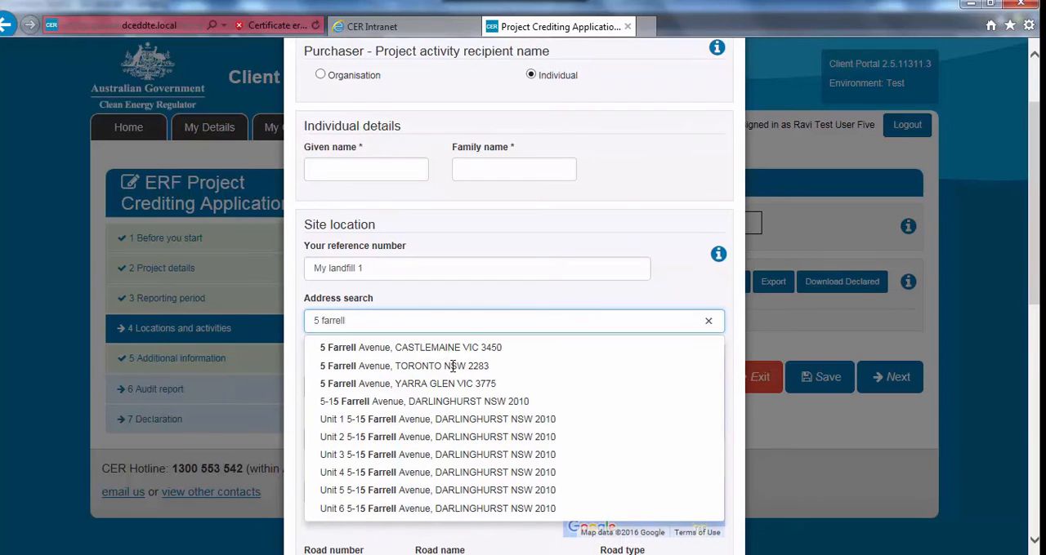
pyautogui.click(453, 366)
pyautogui.click(453, 351)
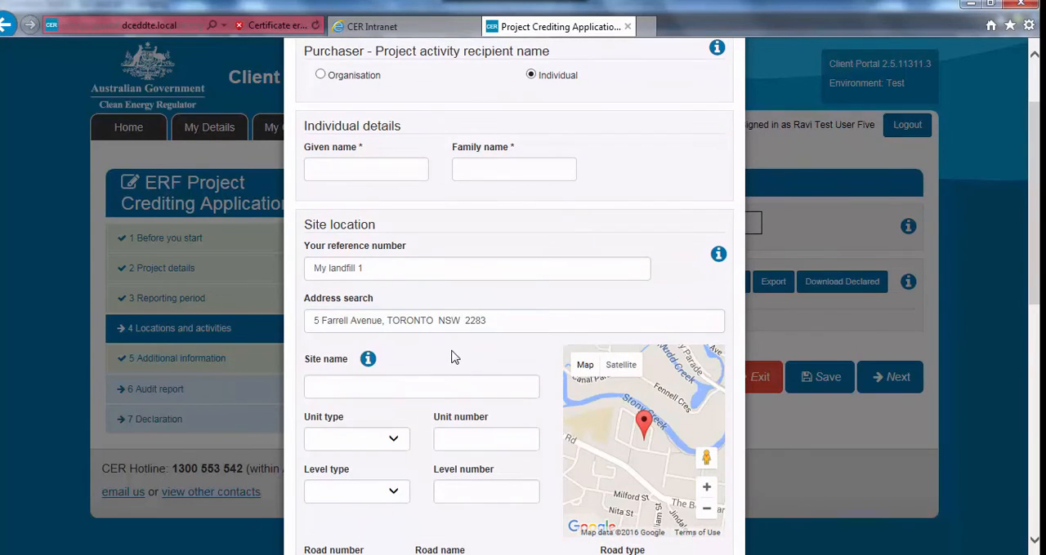
# Answer No to the question about other ERF projects or government program activities at this site
pyautogui.scroll(-1, 452, 350)
pyautogui.scroll(-3, 452, 350)
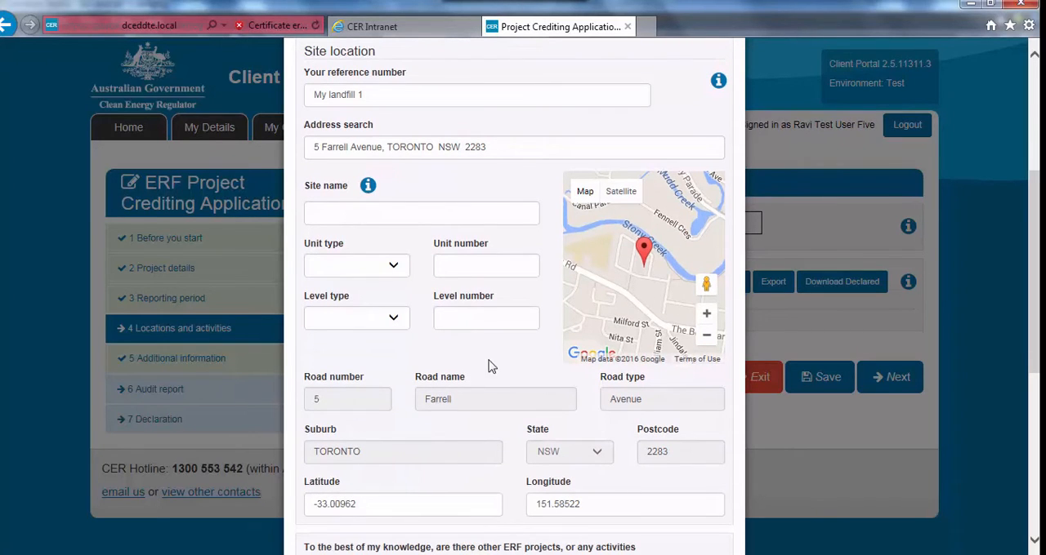
pyautogui.scroll(-1, 496, 377)
pyautogui.scroll(-1, 501, 387)
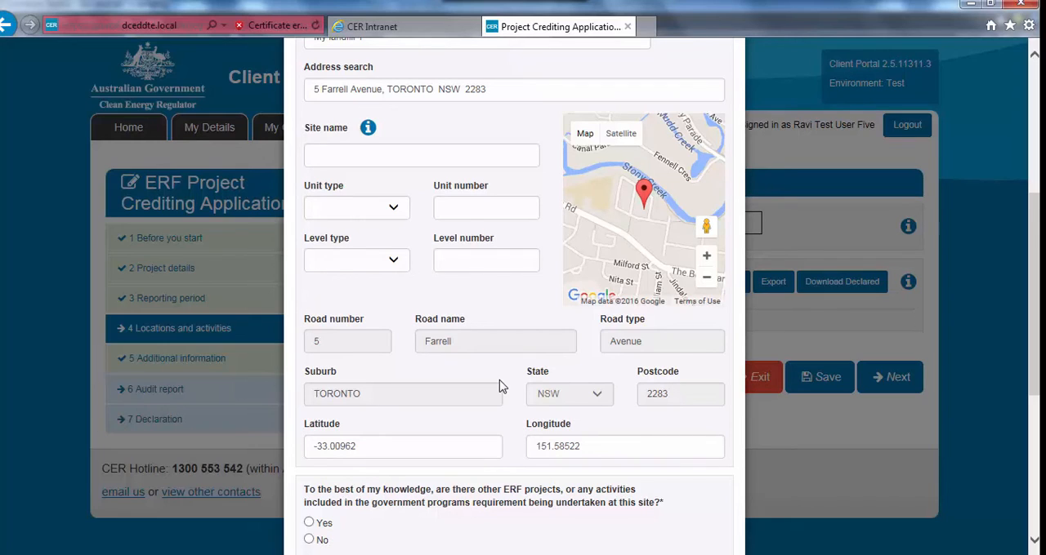
pyautogui.scroll(-1, 501, 387)
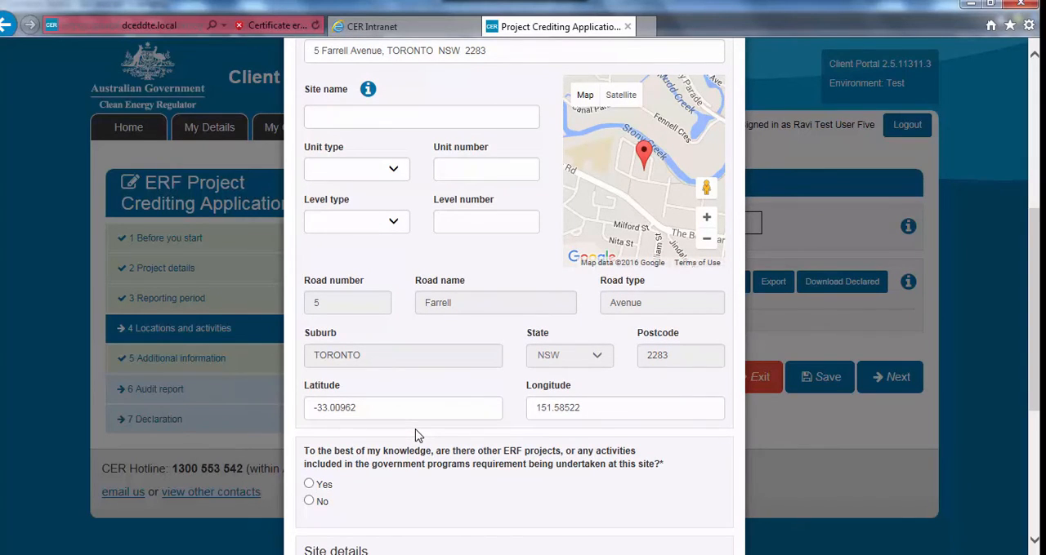
pyautogui.scroll(-4, 416, 435)
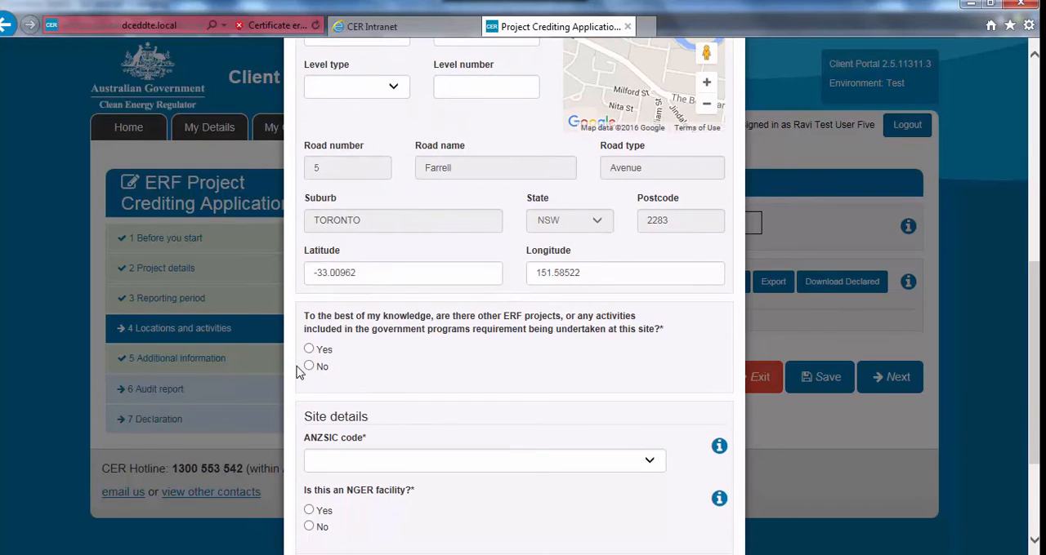
pyautogui.click(310, 367)
# Set the ANZSIC code to "292 - Waste treatment, disposal and remediation services" and show the code's guidance
pyautogui.scroll(-3, 463, 379)
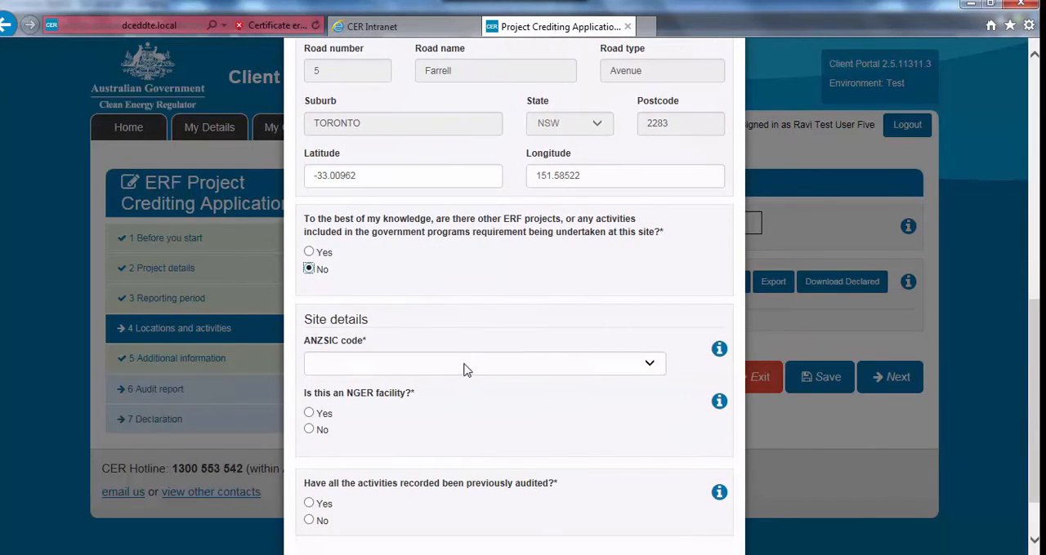
pyautogui.click(465, 369)
pyautogui.scroll(-10, 465, 368)
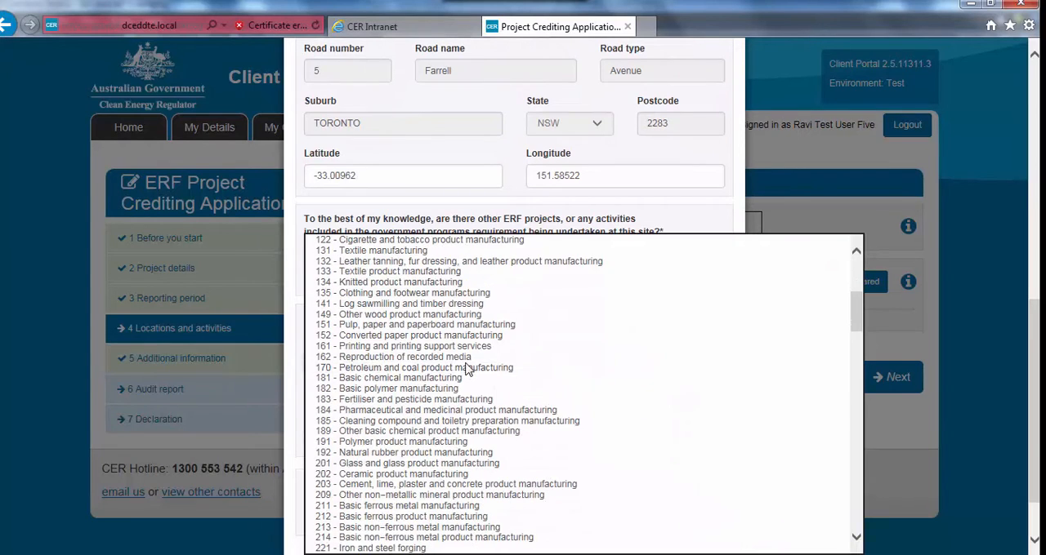
pyautogui.scroll(-7, 460, 396)
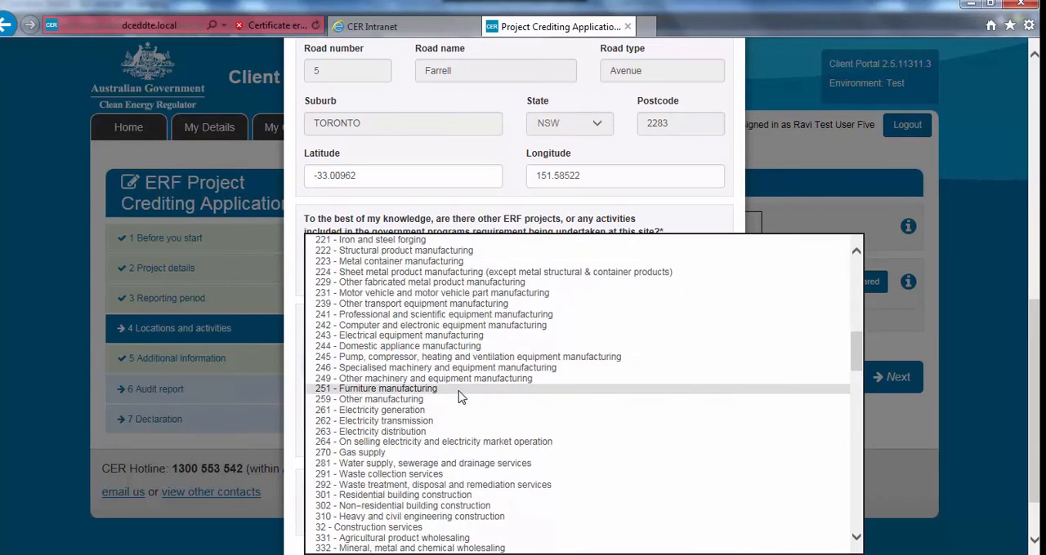
pyautogui.click(423, 399)
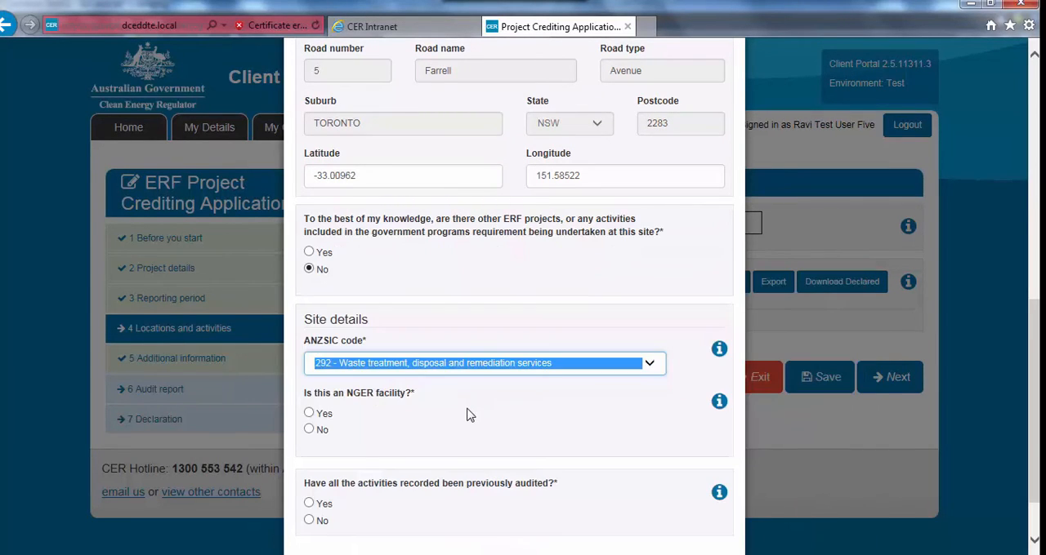
pyautogui.click(719, 350)
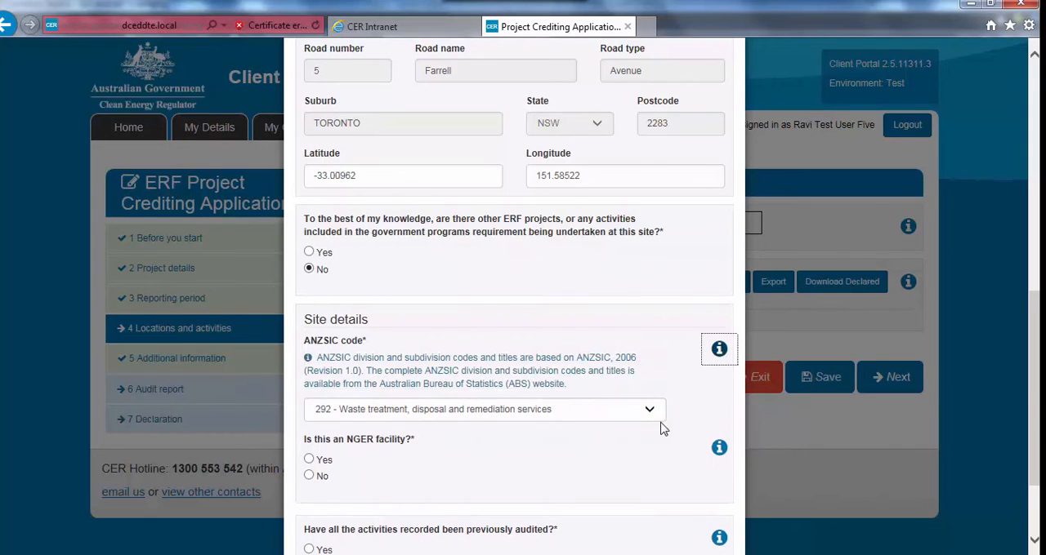
# Answer No to the NGER facility and previously audited questions and try to save the location
pyautogui.scroll(-3, 624, 459)
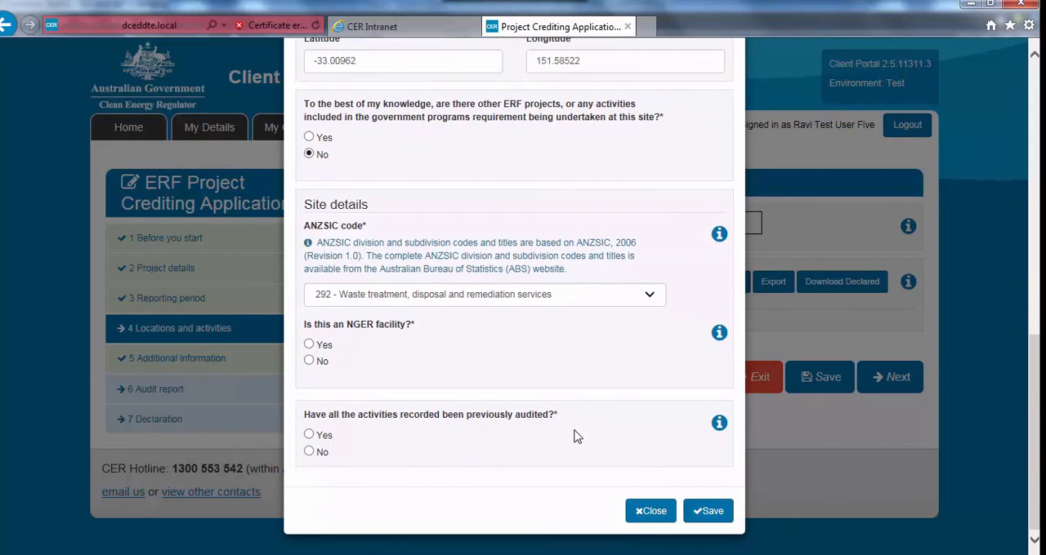
pyautogui.click(316, 364)
pyautogui.click(309, 452)
pyautogui.click(704, 513)
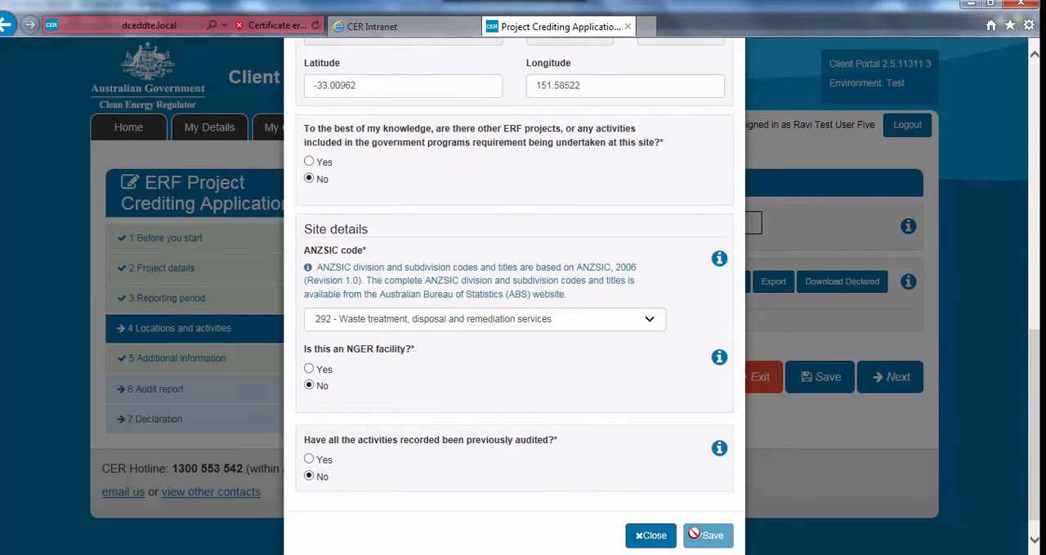
# Enter the purchaser's given name and family name in the individual details of the location
pyautogui.scroll(5, 660, 483)
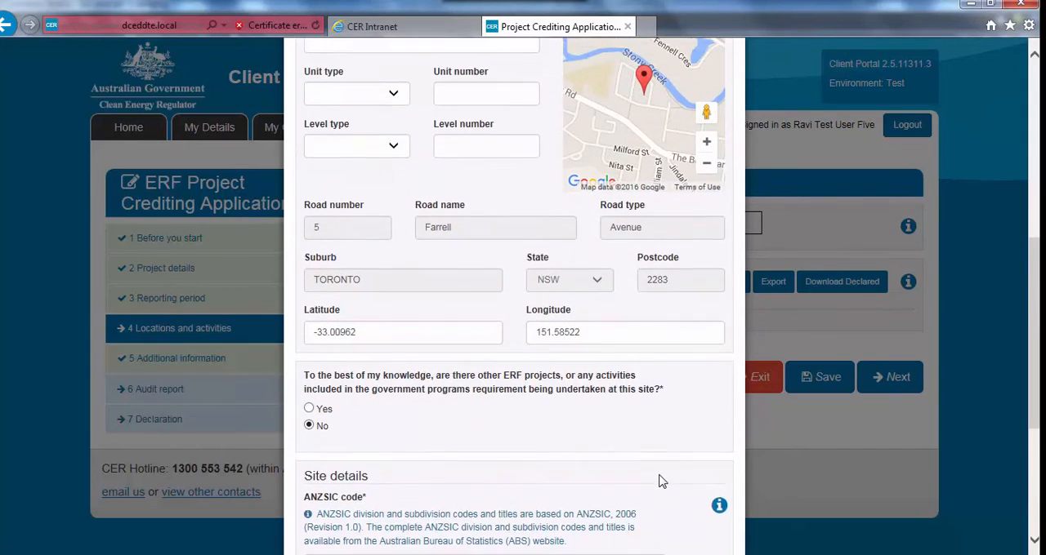
pyautogui.scroll(6, 660, 483)
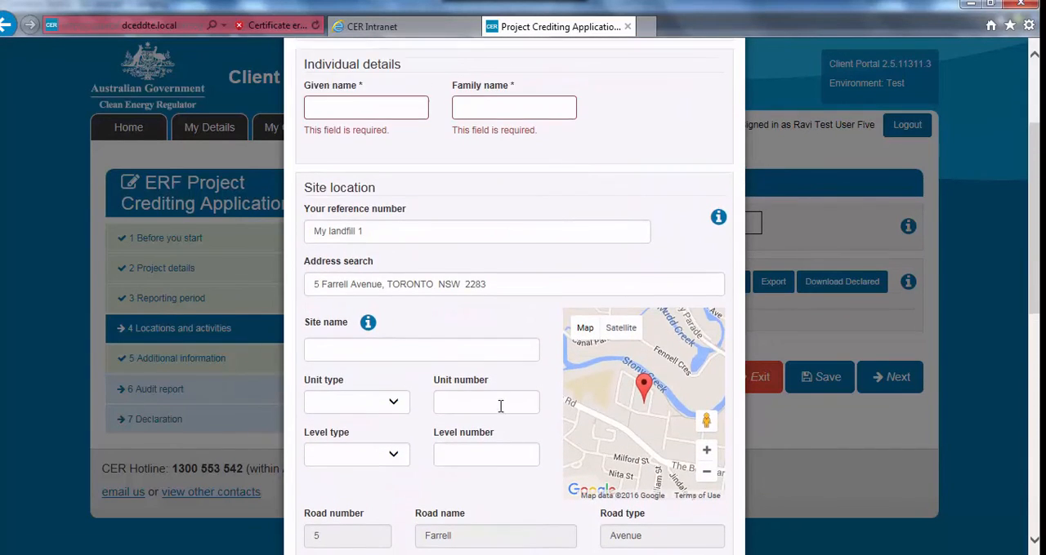
pyautogui.scroll(2, 501, 406)
pyautogui.click(391, 225)
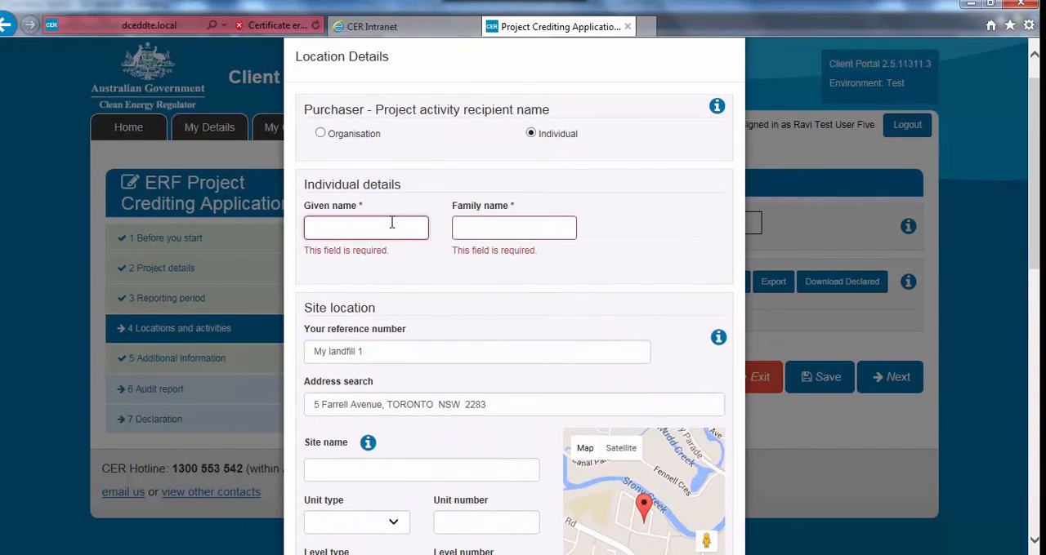
pyautogui.write('J')
pyautogui.press('Tab')
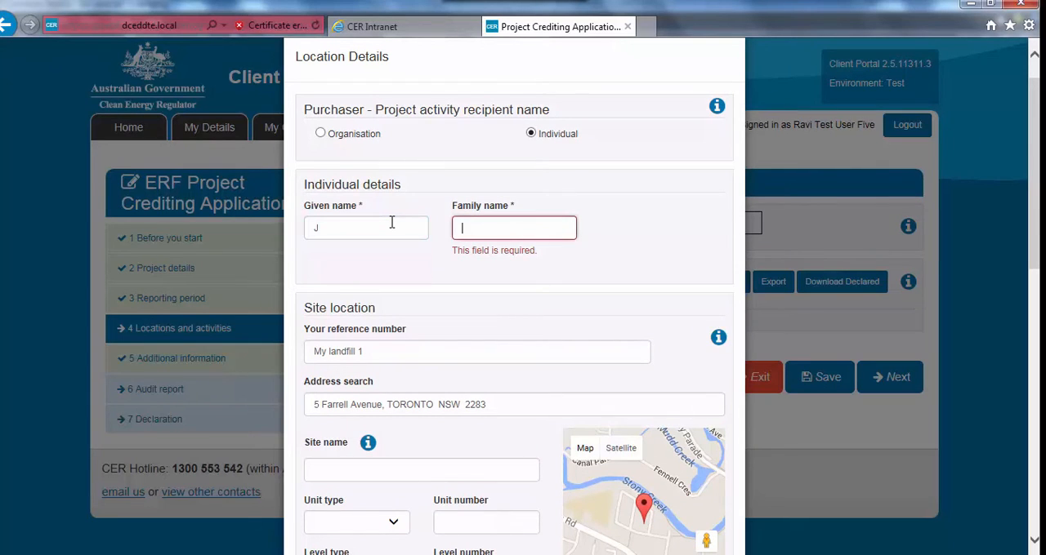
pyautogui.write('Smith')
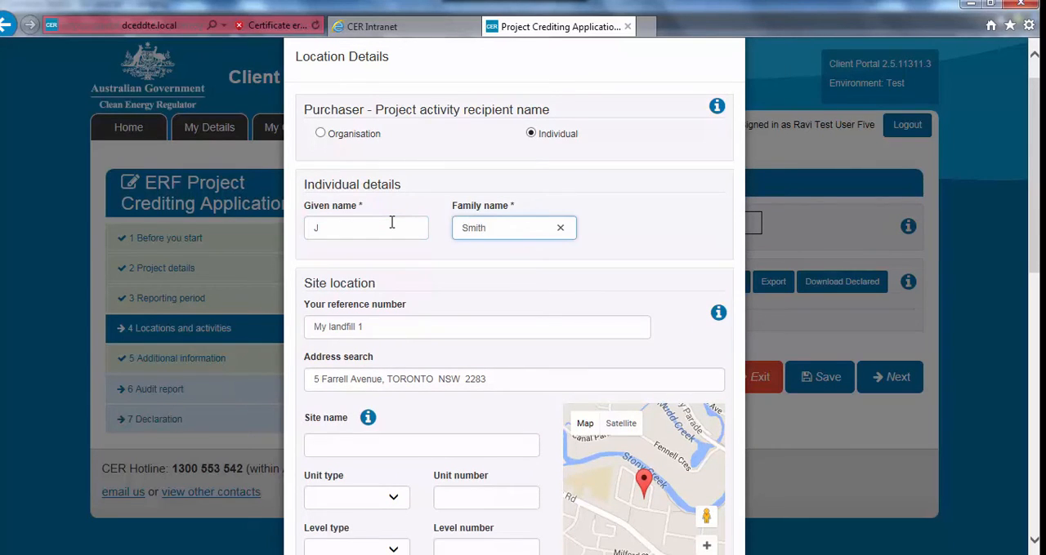
pyautogui.click(483, 273)
pyautogui.scroll(-5, 482, 273)
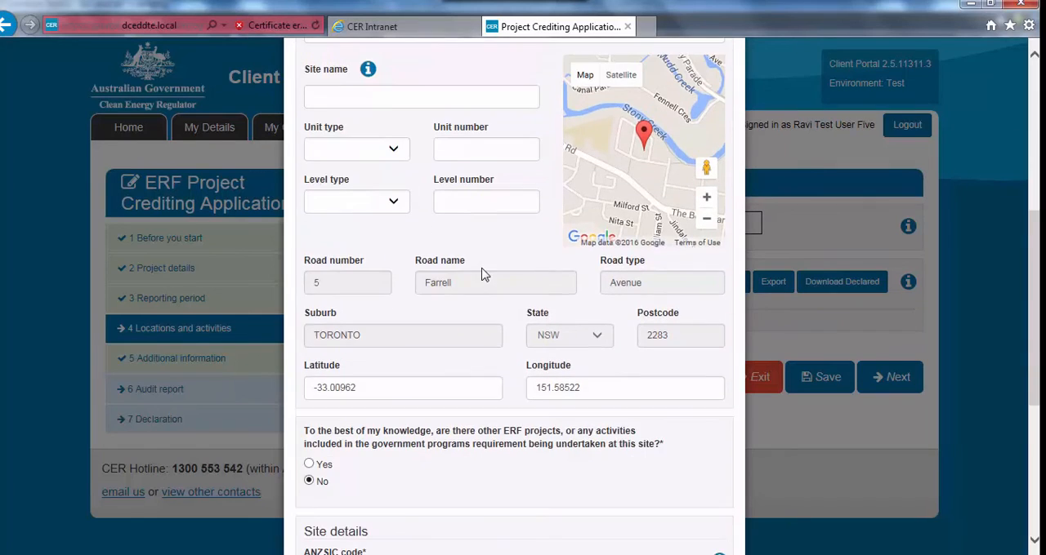
# Save the completed location details with the site answers and ANZSIC code
pyautogui.scroll(-4, 483, 275)
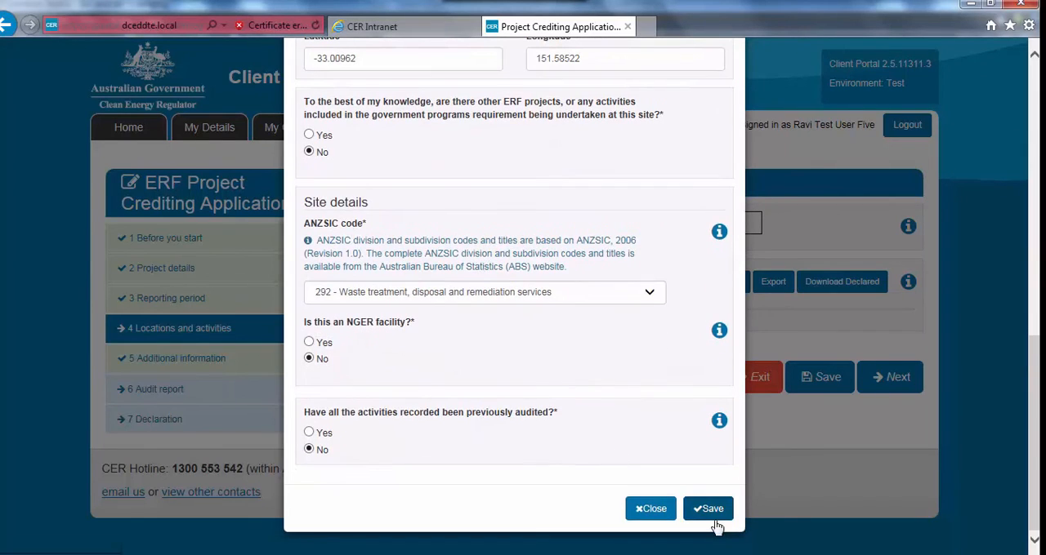
pyautogui.click(714, 512)
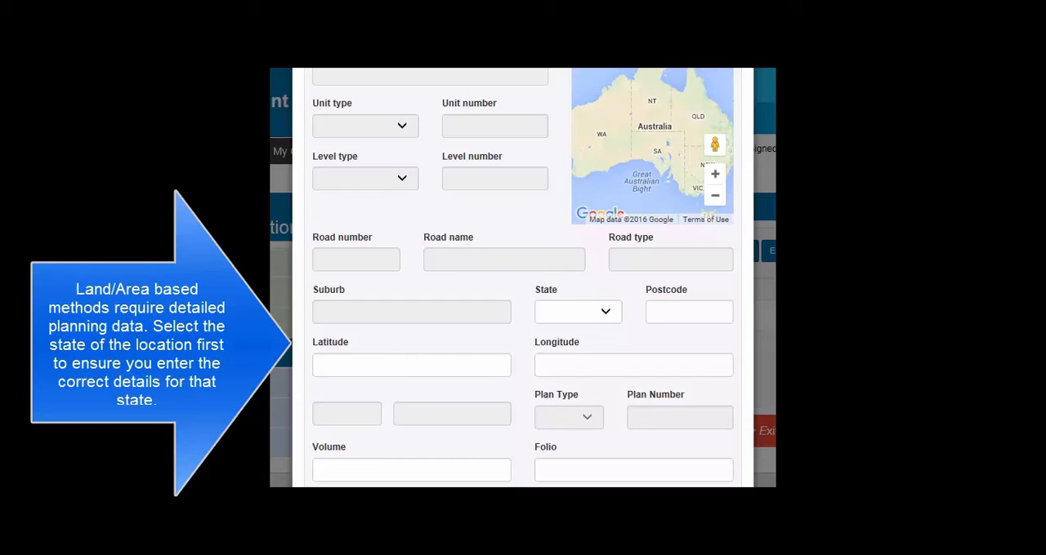
# Select NSW as the state in the location form for a land or area based method
pyautogui.click(593, 312)
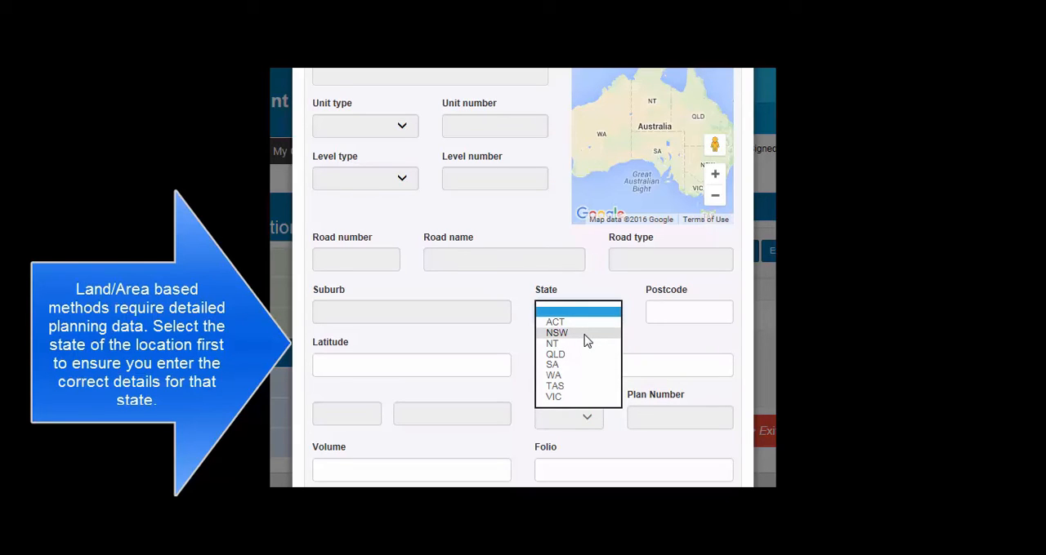
pyautogui.click(586, 340)
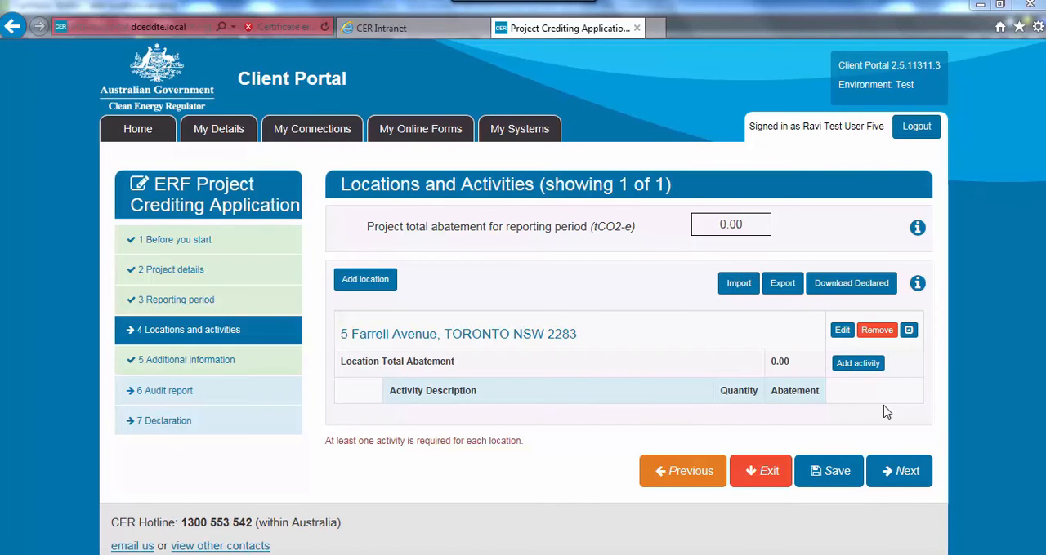
# Add an activity to the location with description "Upgraded from an existing landfill gas collection system", quantity 1 and date 01/01/2016
pyautogui.click(856, 365)
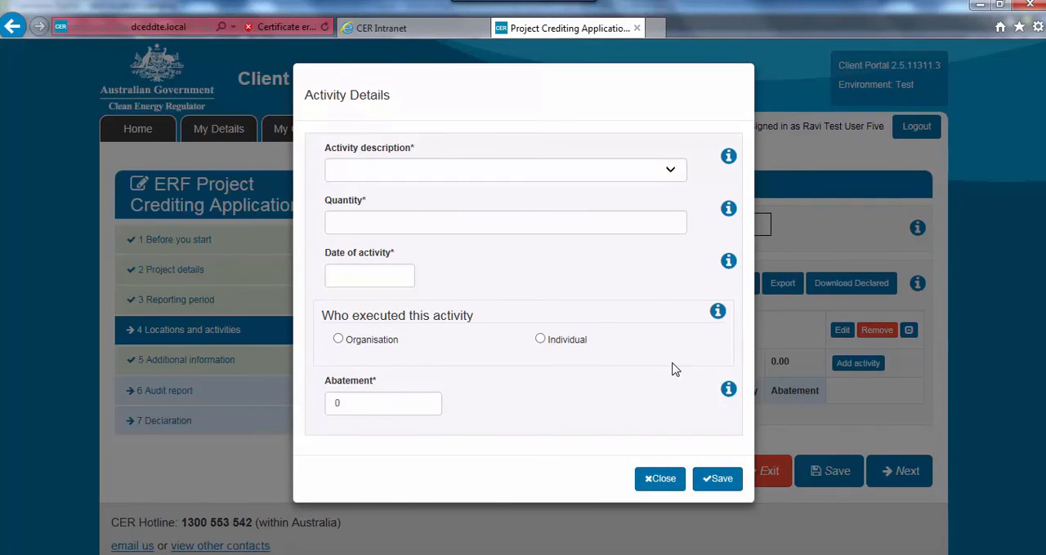
pyautogui.click(617, 176)
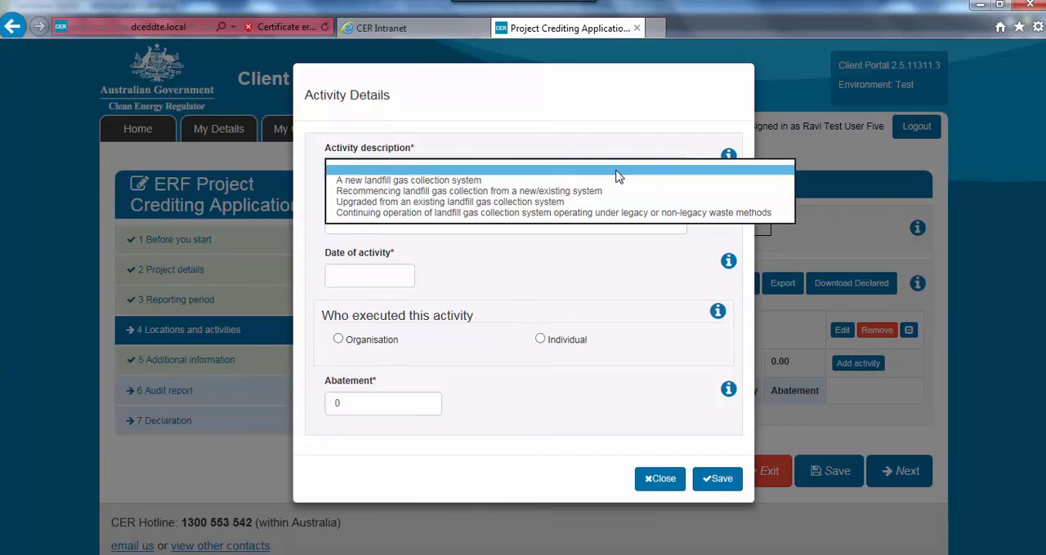
pyautogui.click(561, 202)
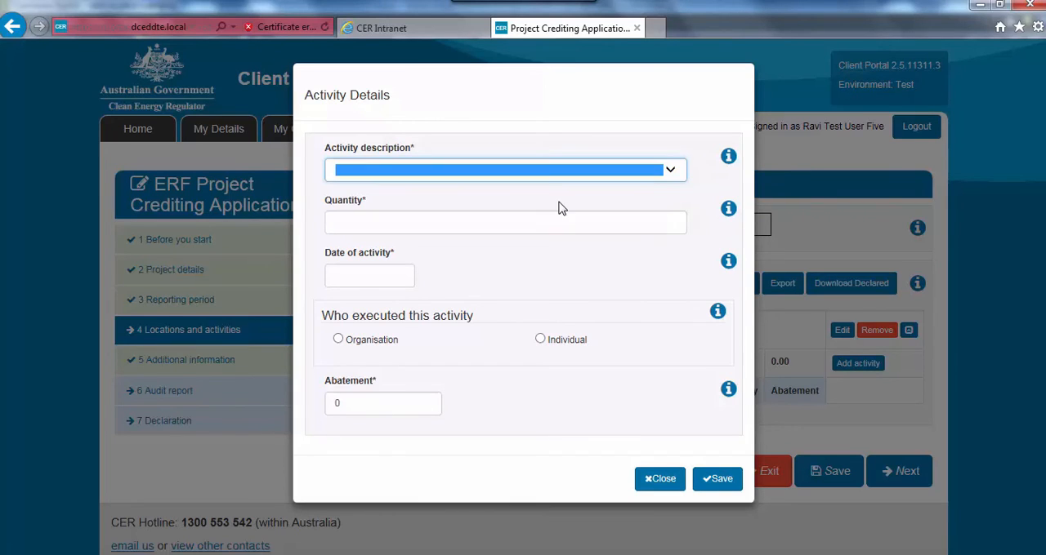
pyautogui.click(489, 219)
pyautogui.write('1')
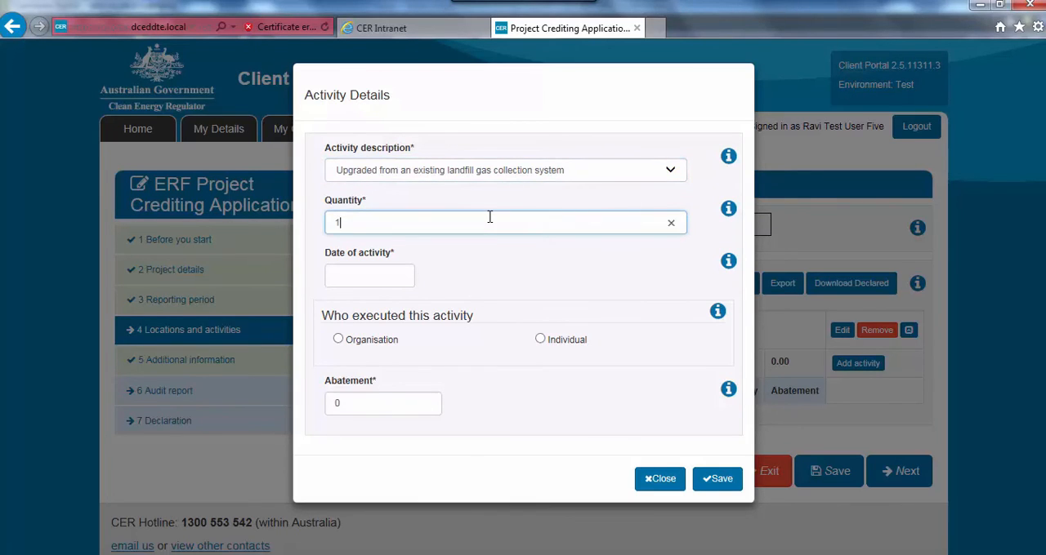
pyautogui.press('Tab')
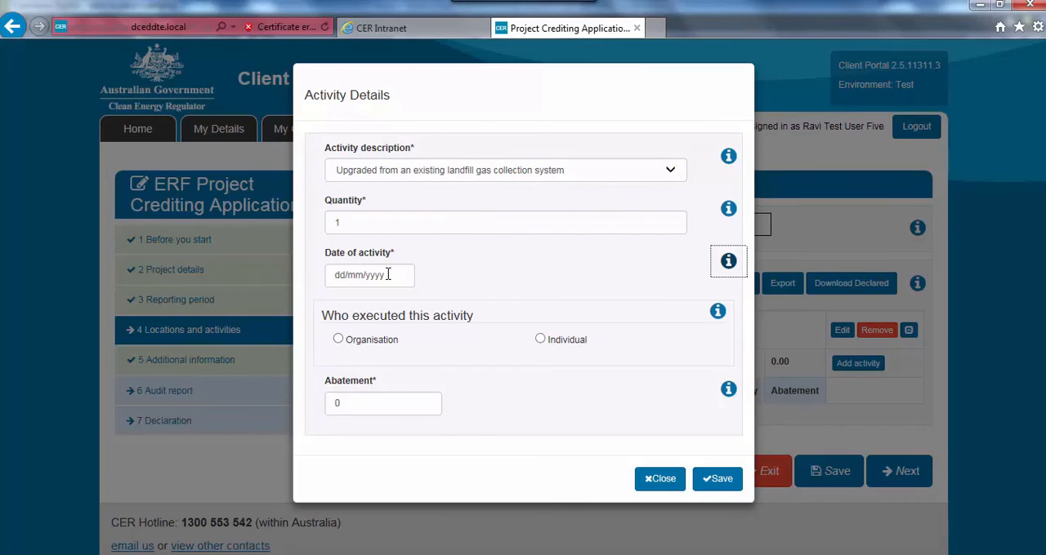
pyautogui.click(388, 276)
pyautogui.write('01/0')
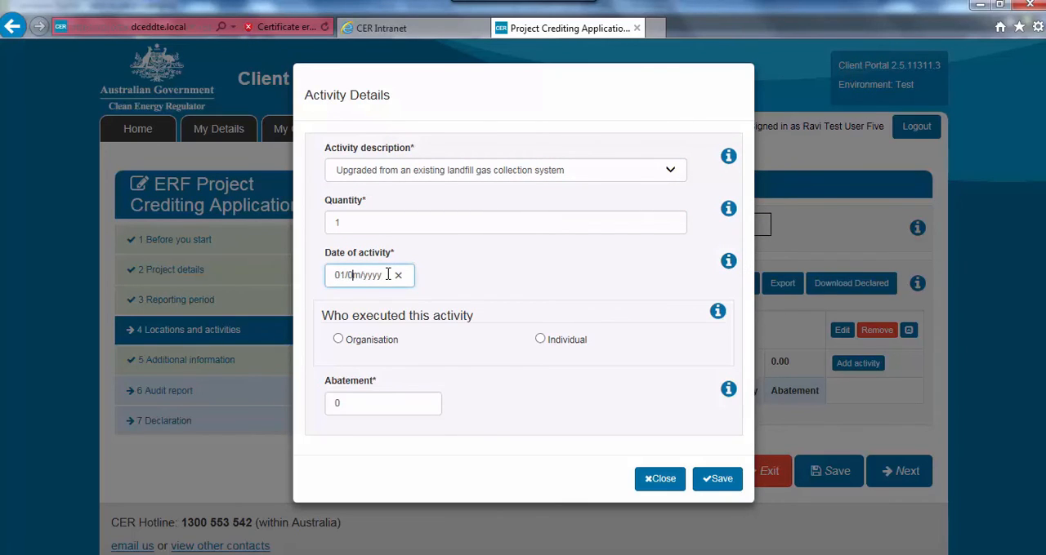
pyautogui.write('1/2016')
# Specify that an individual executed the activity and enter that person's given name and family name
pyautogui.click(541, 340)
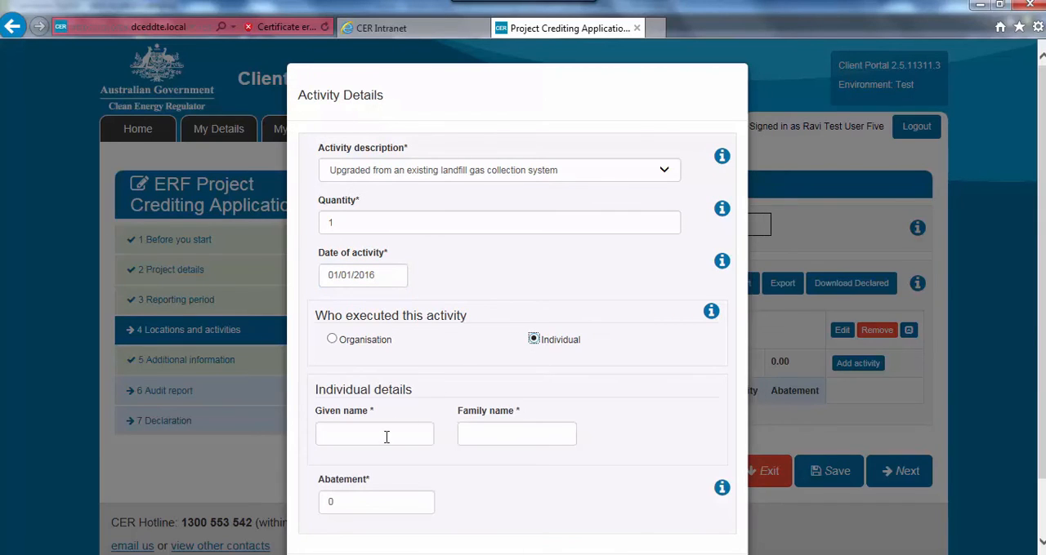
pyautogui.click(386, 434)
pyautogui.write('J')
pyautogui.press('Tab')
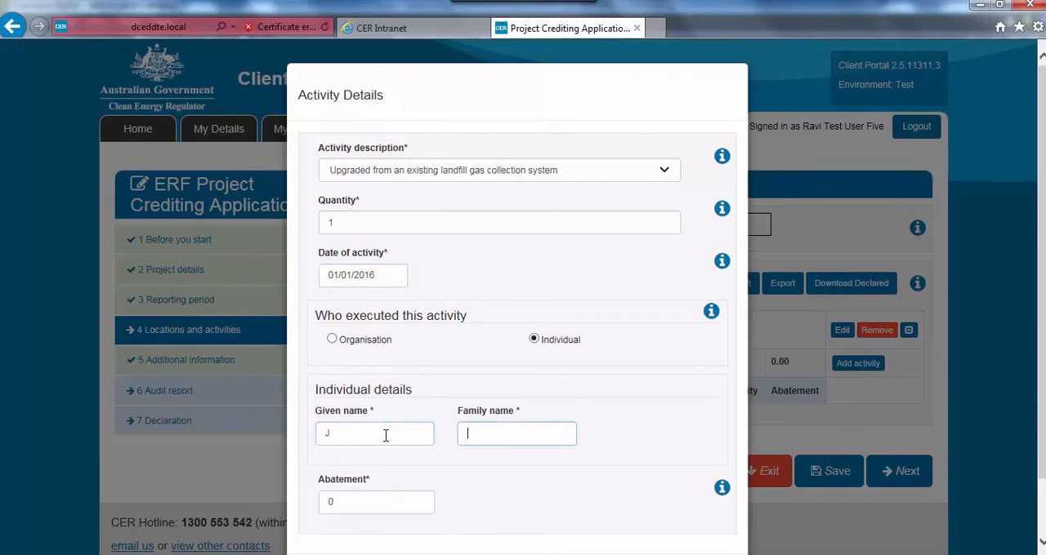
pyautogui.write('Smith')
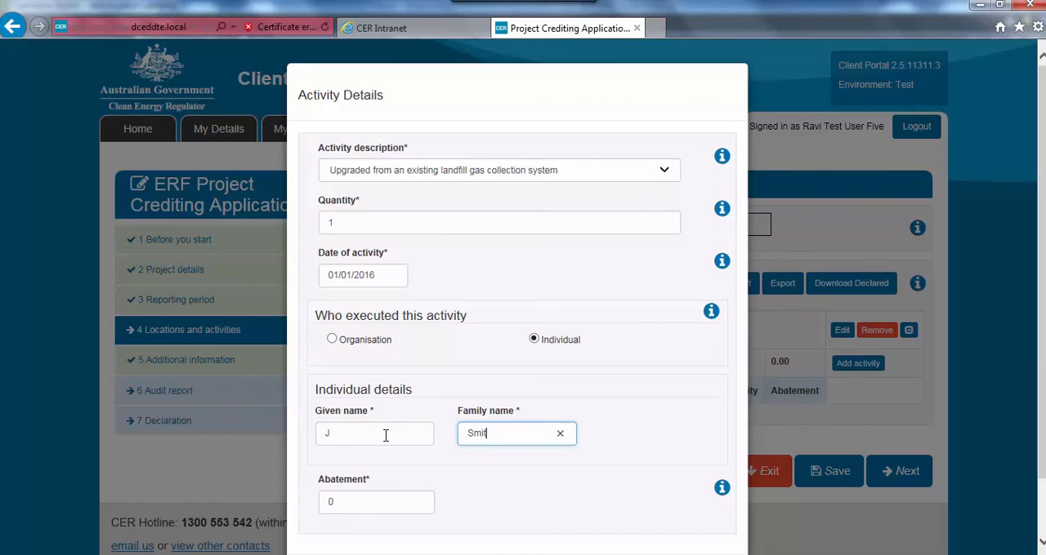
# Set the activity's abatement to 2000 and save the activity details
pyautogui.click(365, 504)
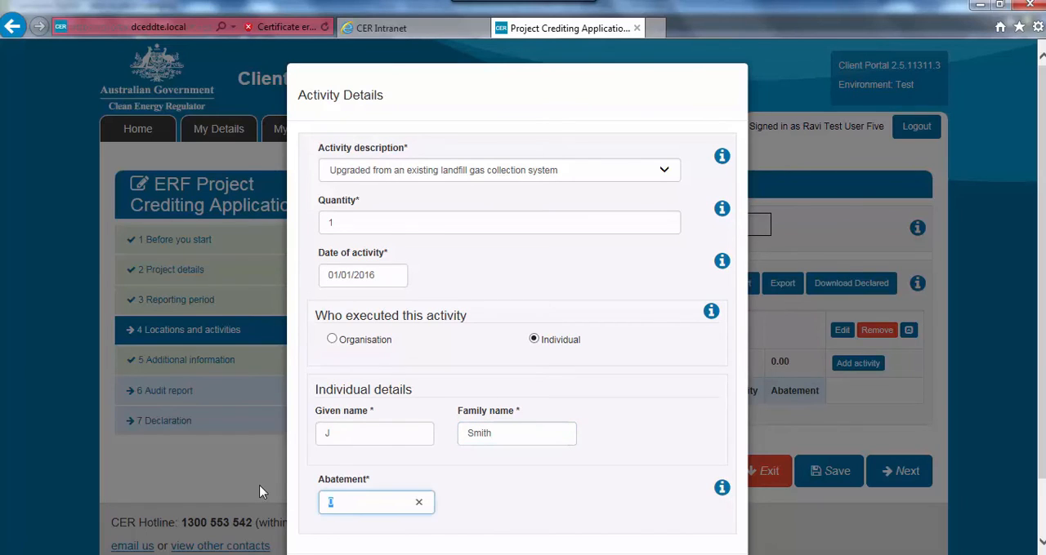
pyautogui.write('2000')
pyautogui.click(674, 458)
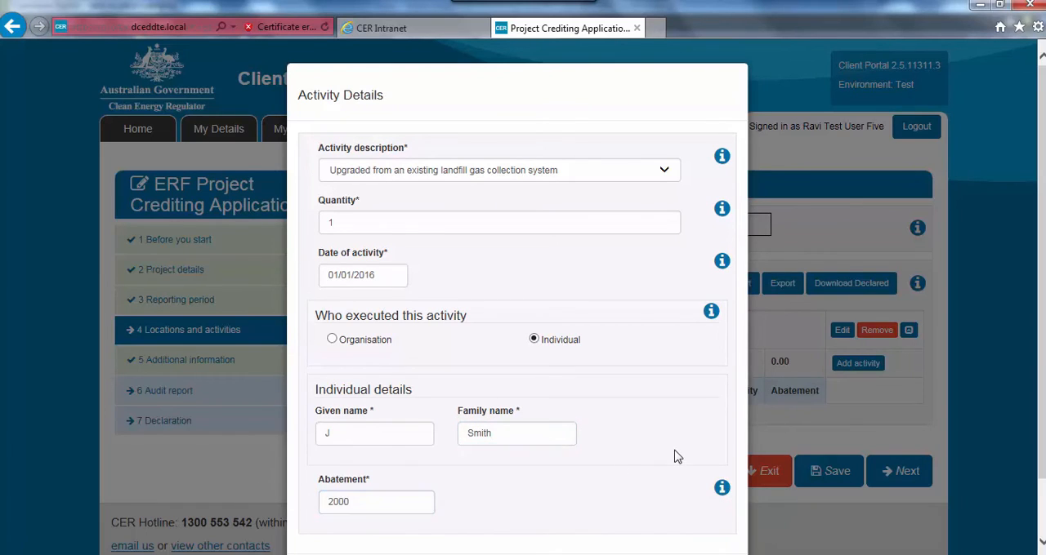
pyautogui.scroll(-2, 675, 457)
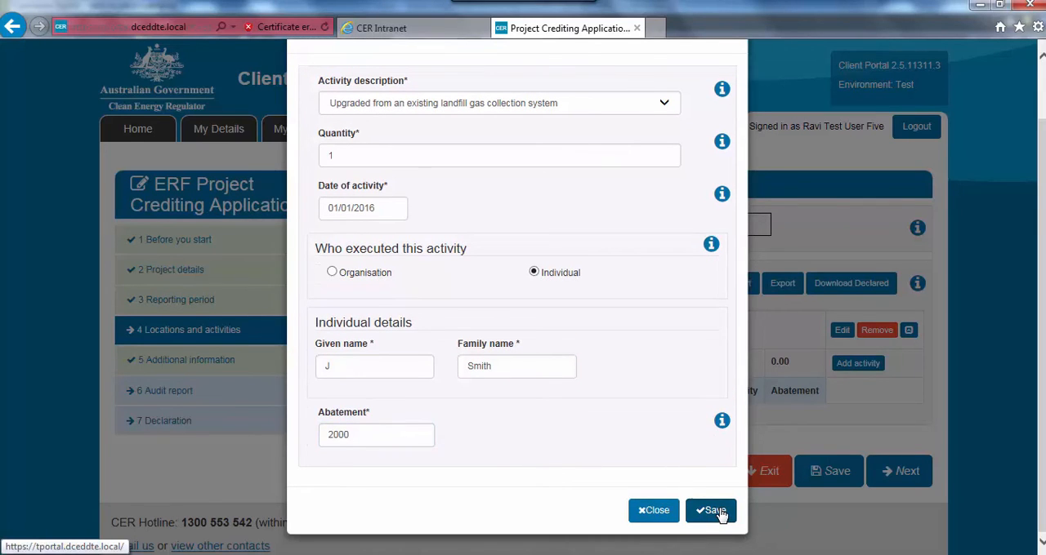
pyautogui.click(714, 511)
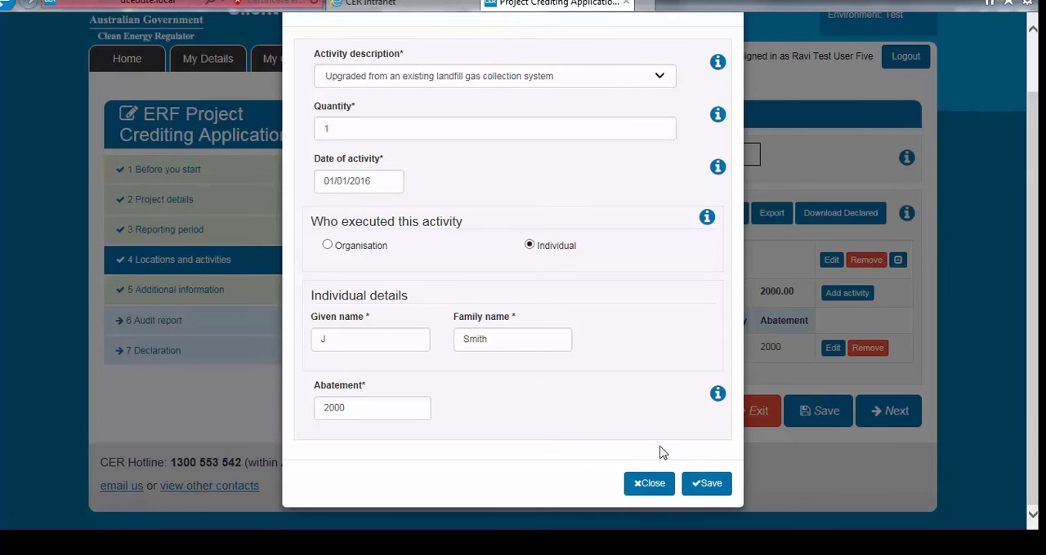
pyautogui.click(701, 485)
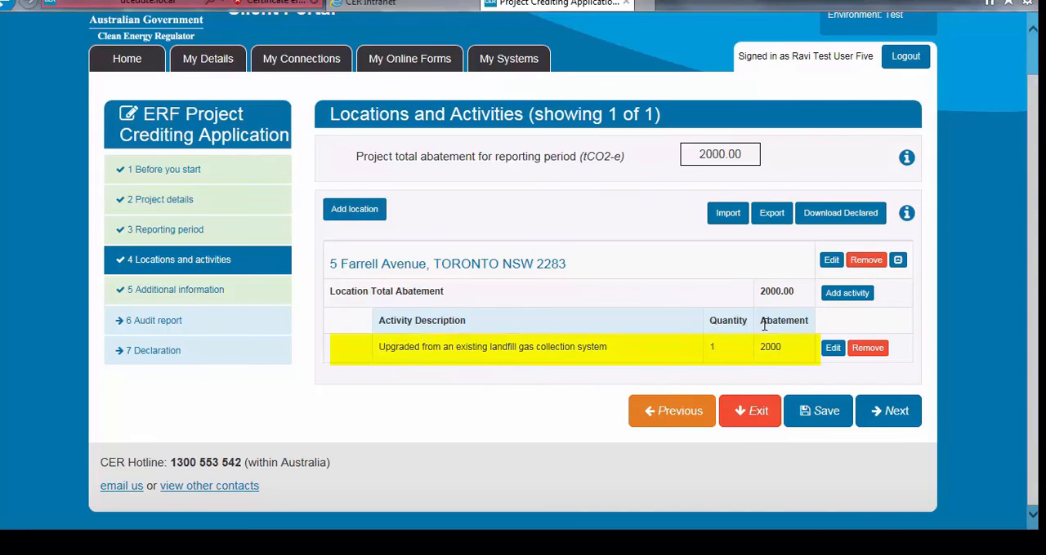
# Continue past the Locations and activities and Audit report sections to the Declaration
pyautogui.click(847, 294)
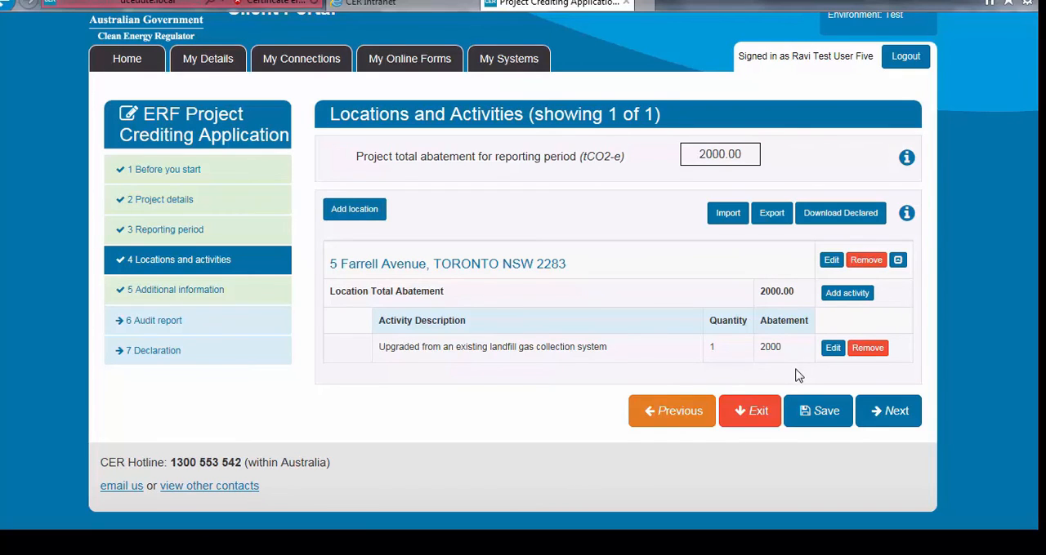
pyautogui.click(899, 415)
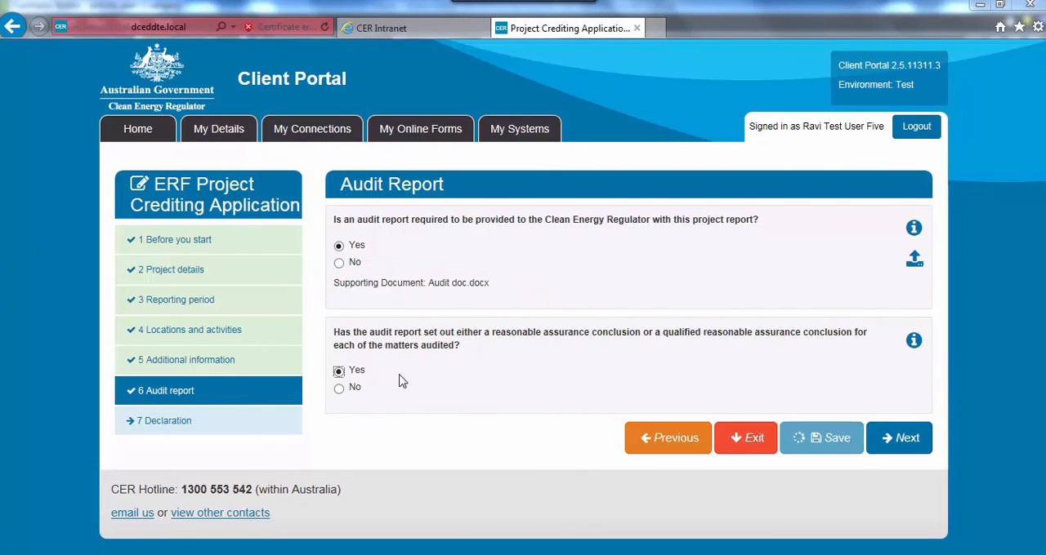
pyautogui.click(901, 448)
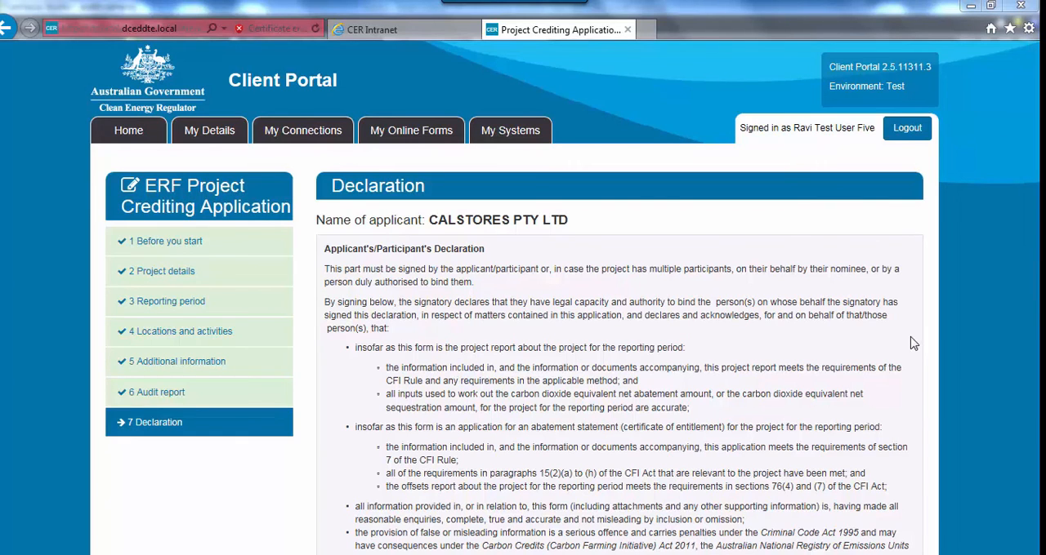
# Review the declaration and signatory details, start the location and activity data download, and dismiss the file prompt
pyautogui.scroll(-3, 913, 344)
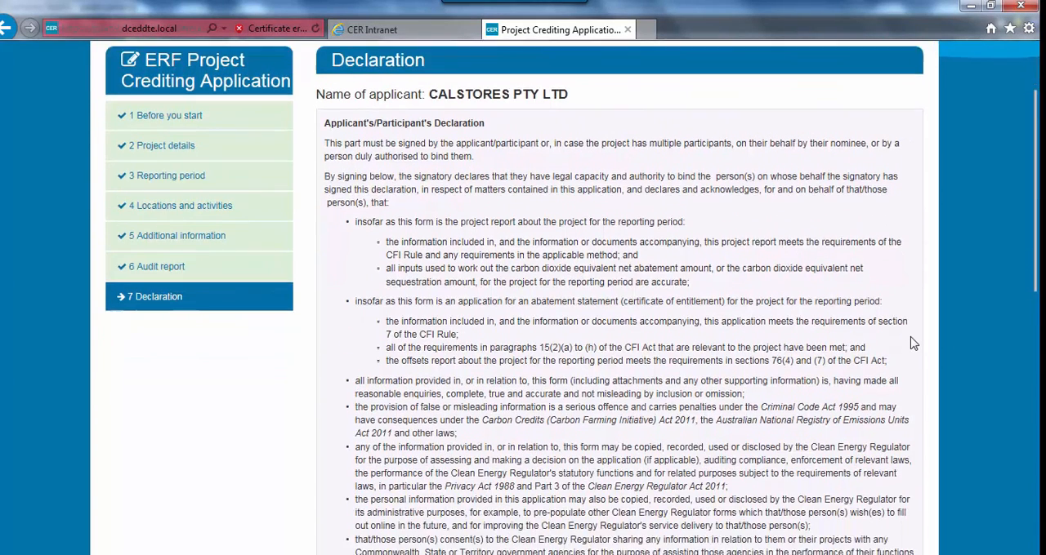
pyautogui.scroll(-3, 914, 344)
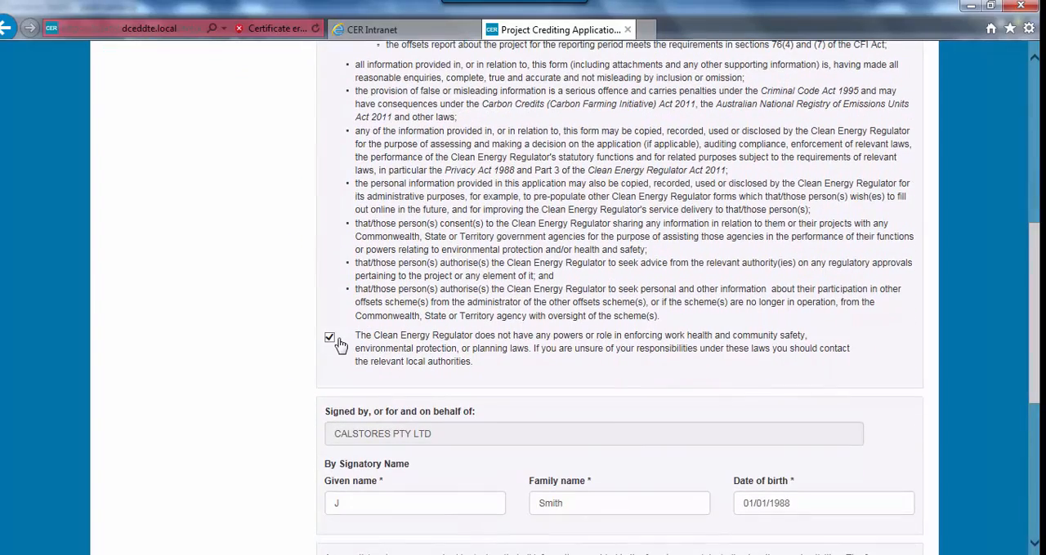
pyautogui.scroll(-1, 372, 388)
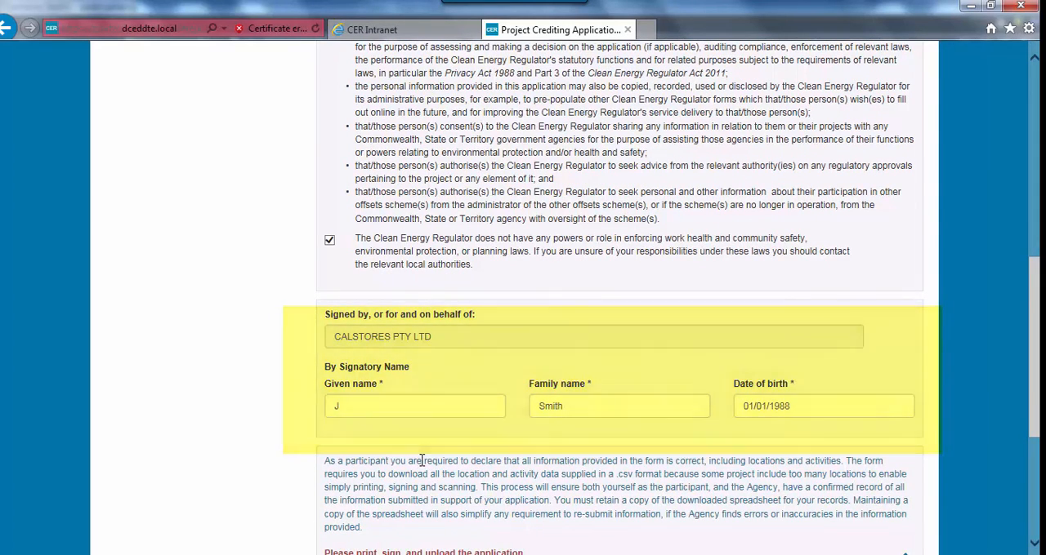
pyautogui.scroll(-3, 420, 460)
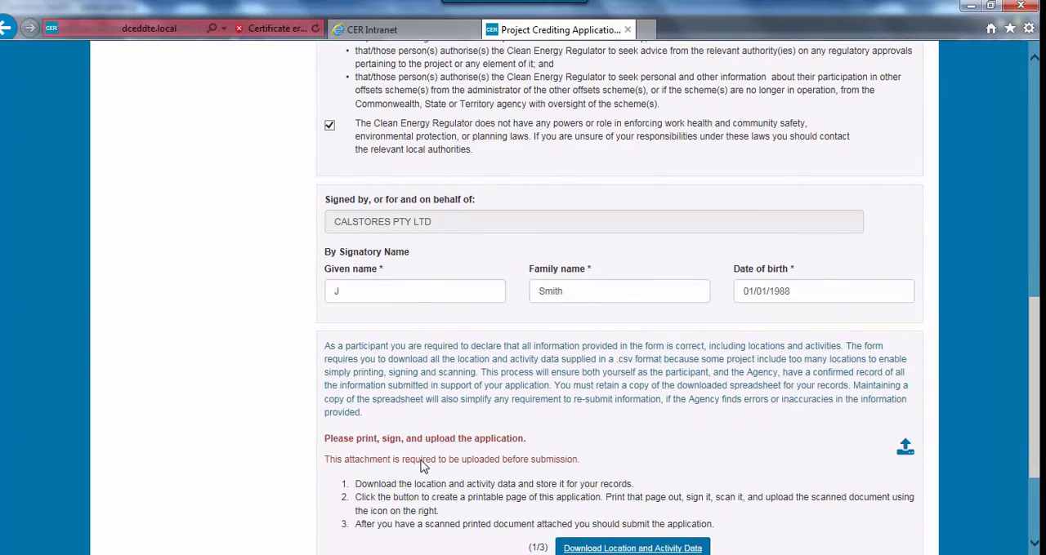
pyautogui.scroll(-1, 423, 465)
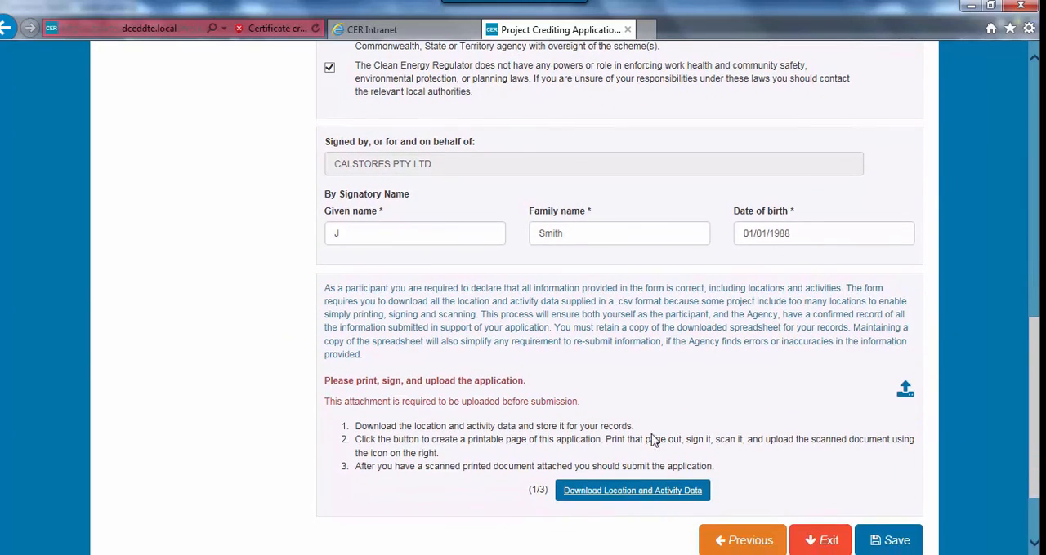
pyautogui.click(628, 494)
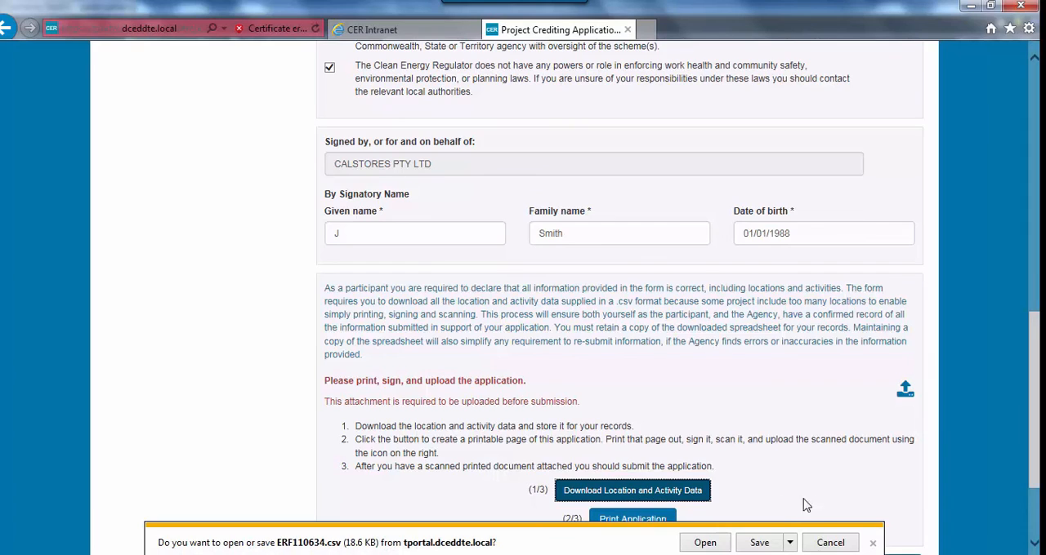
pyautogui.scroll(-1, 819, 504)
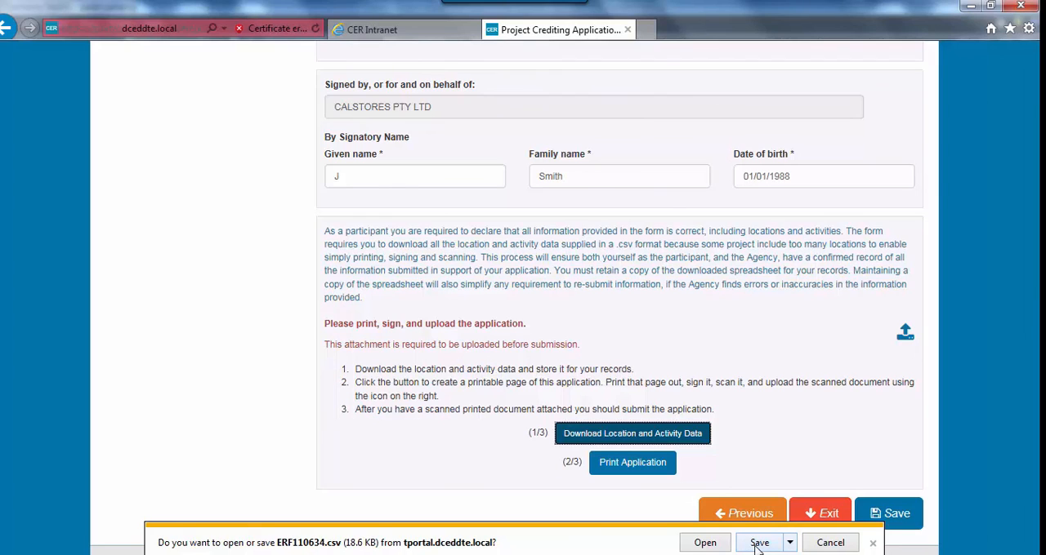
pyautogui.click(873, 544)
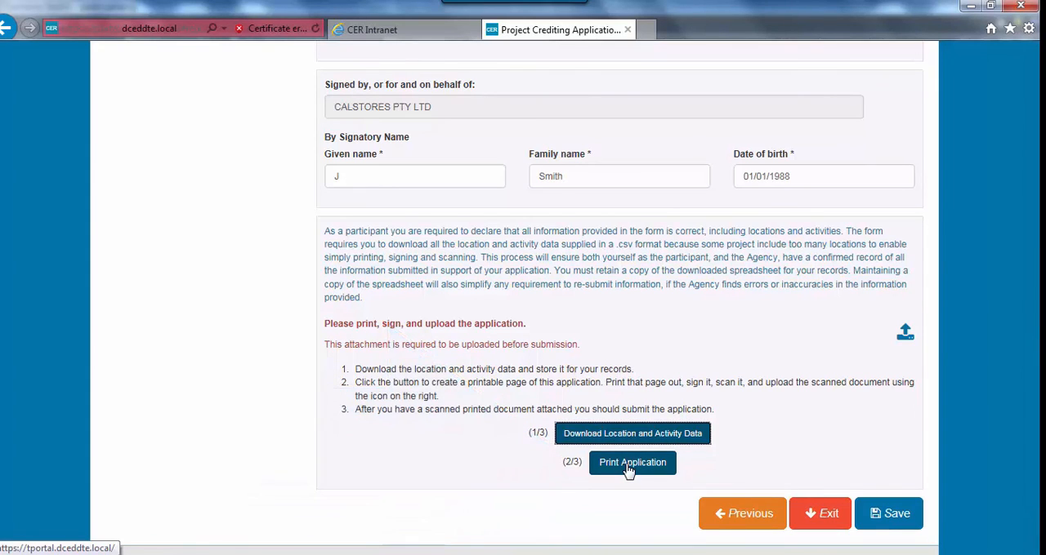
# Generate the printable version of the application, look through it and close it
pyautogui.click(629, 464)
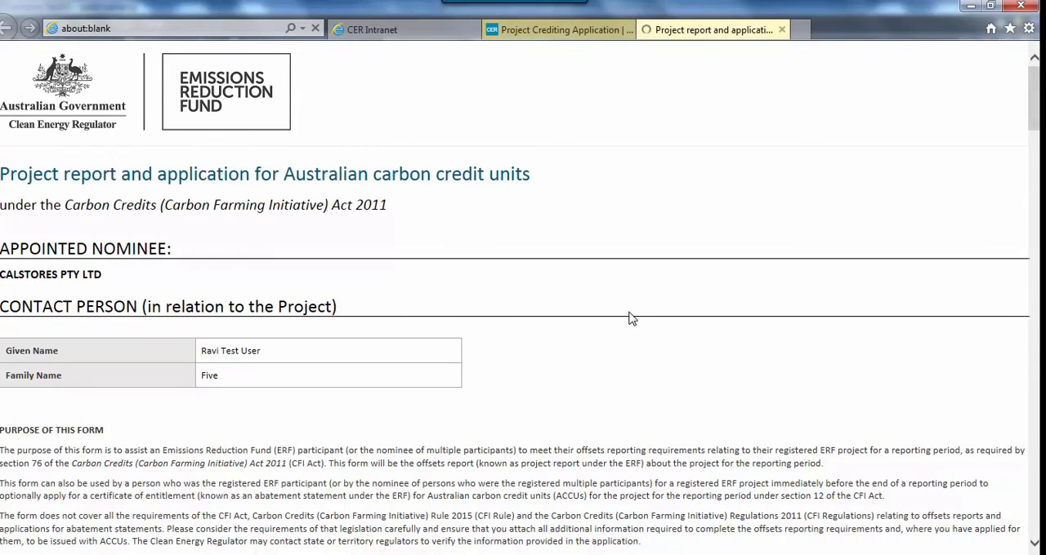
pyautogui.scroll(-3, 629, 319)
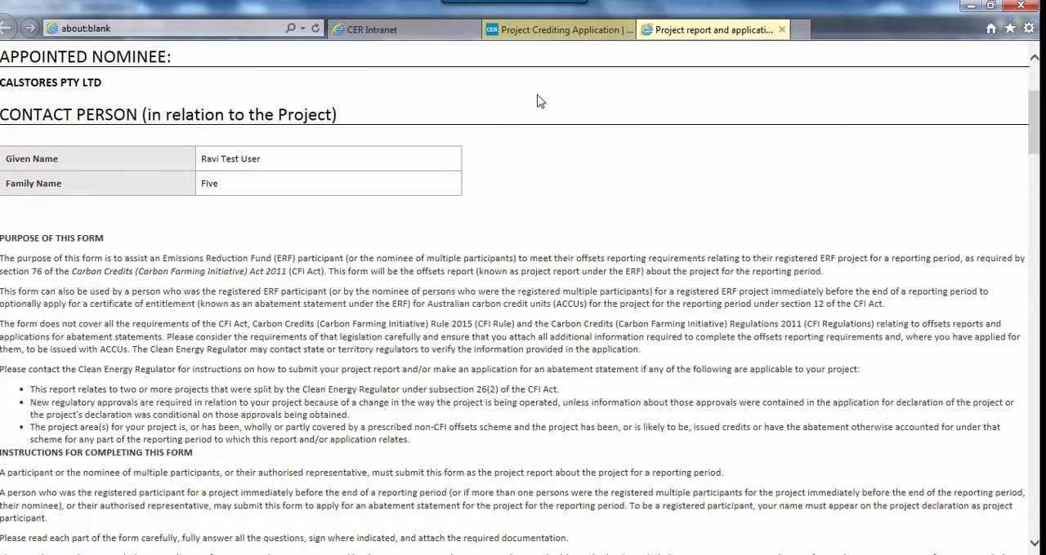
pyautogui.click(782, 31)
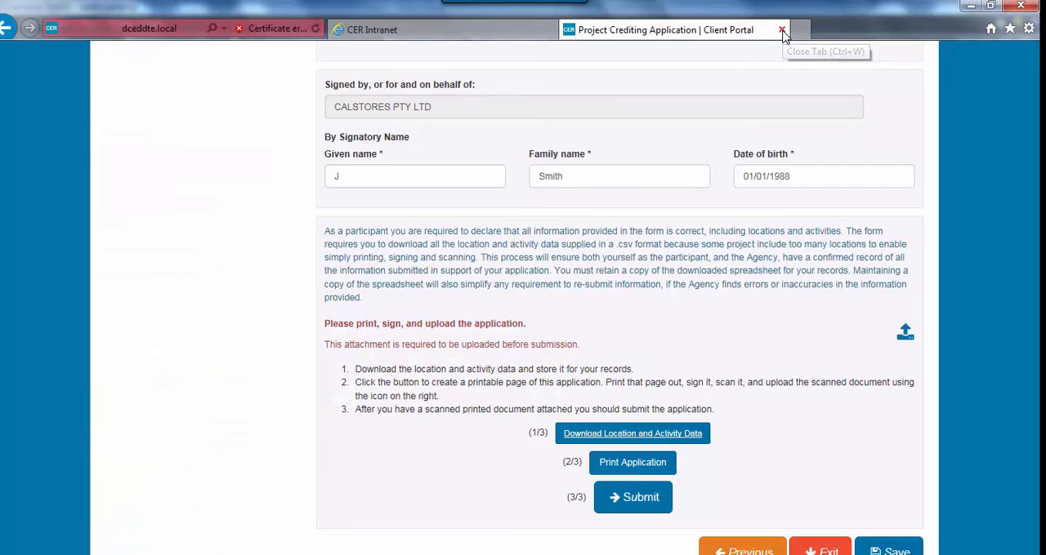
# Upload "Printed application.docx" as the signed application document and submit the crediting application
pyautogui.click(904, 332)
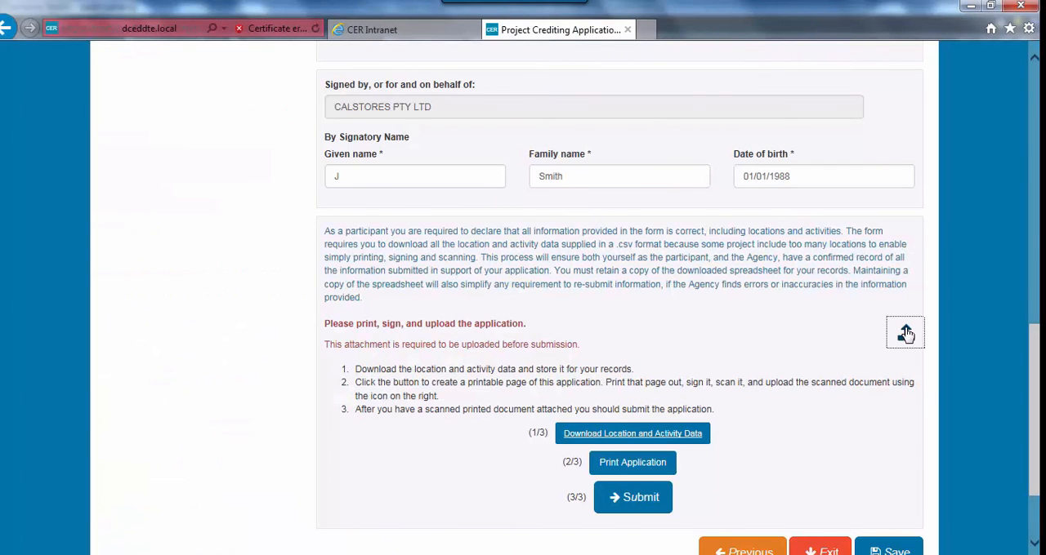
pyautogui.click(671, 164)
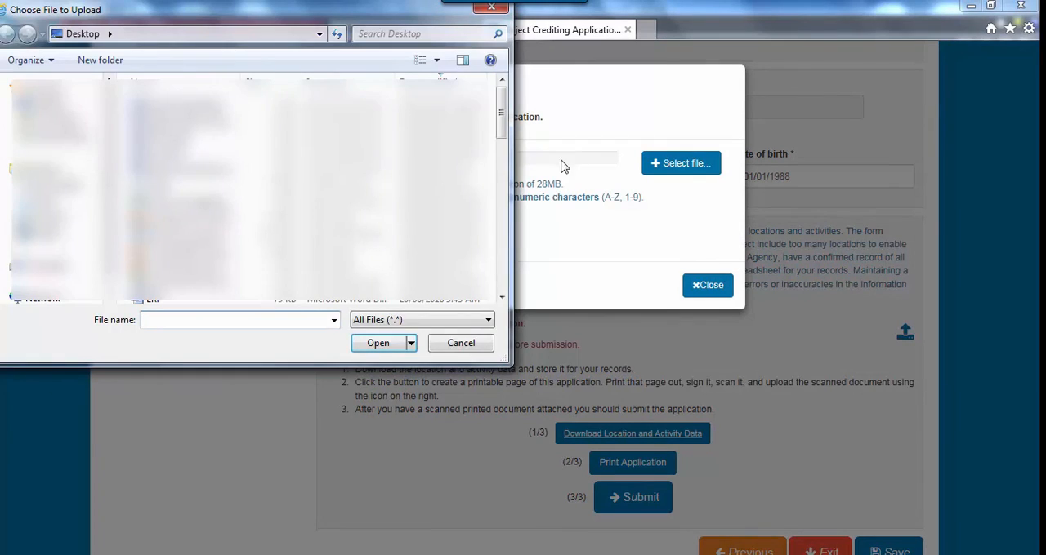
pyautogui.doubleClick(306, 113)
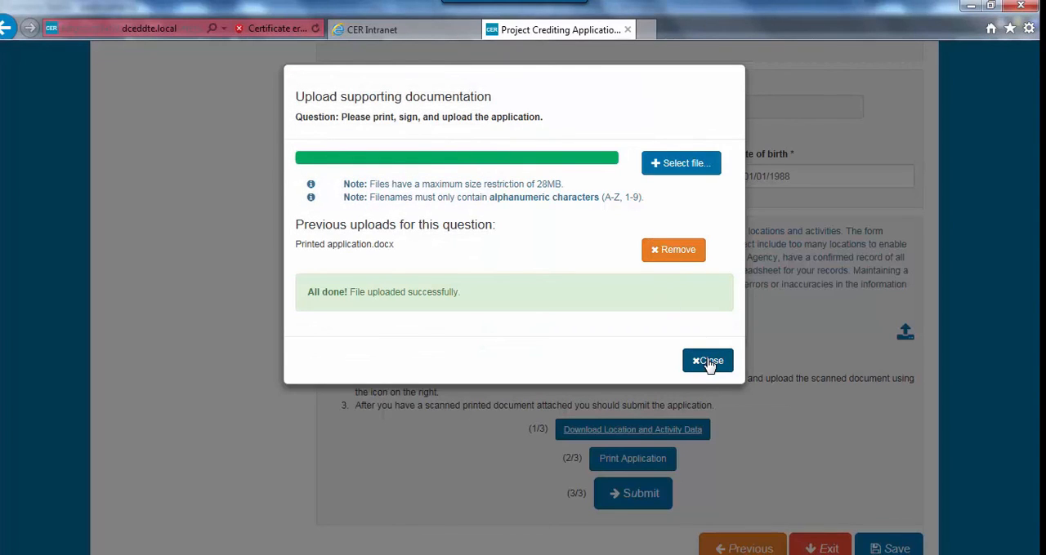
pyautogui.click(706, 361)
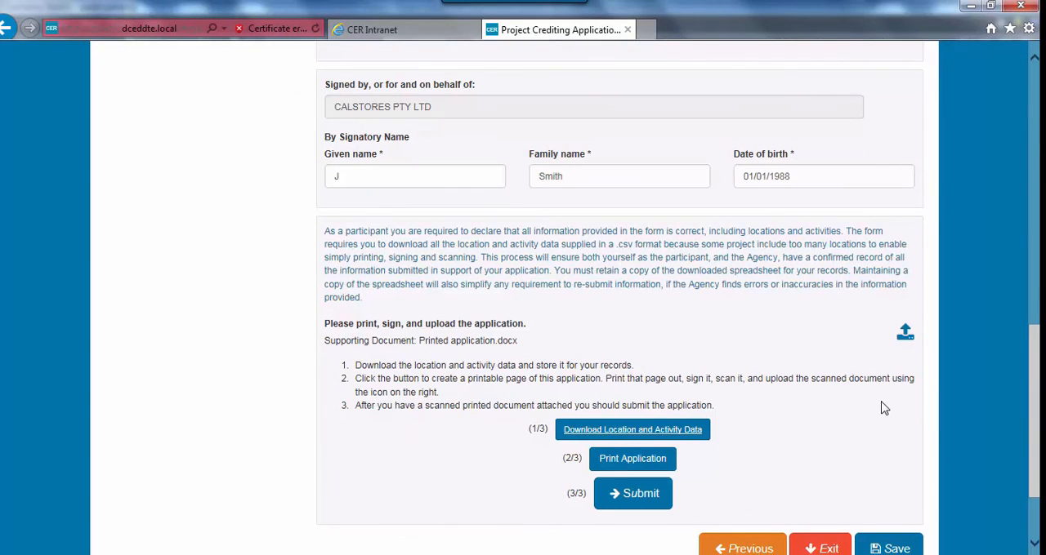
pyautogui.scroll(-1, 883, 408)
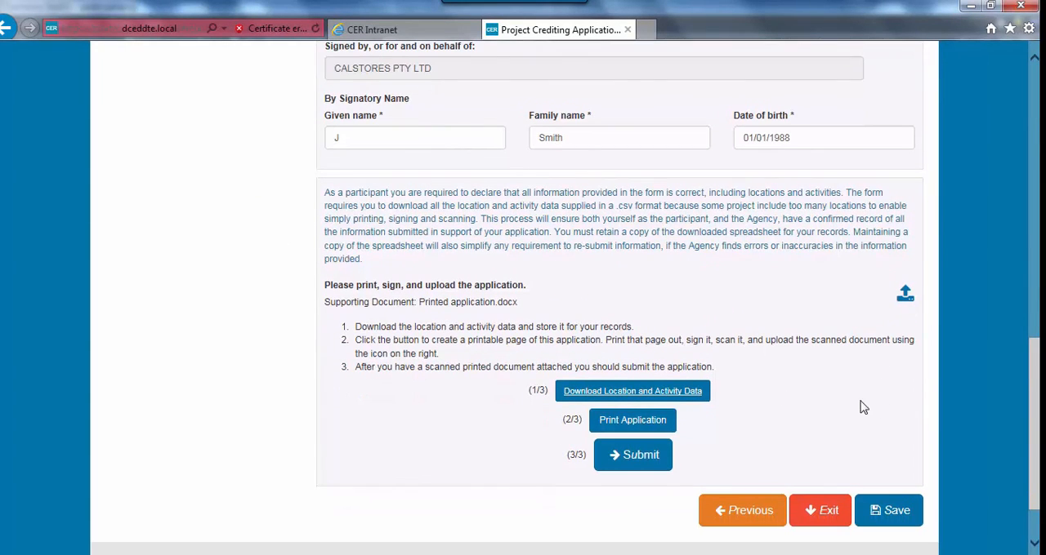
pyautogui.click(625, 457)
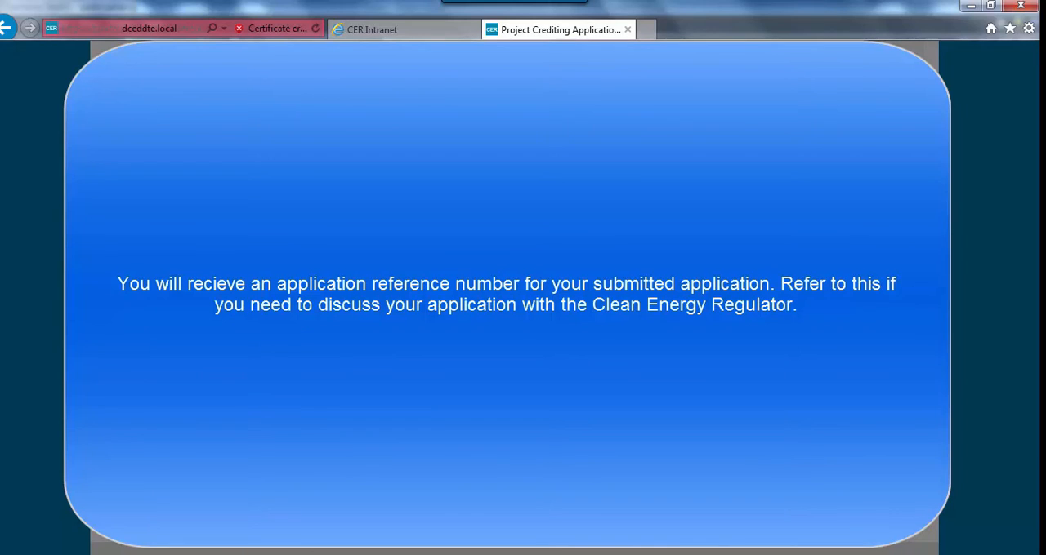